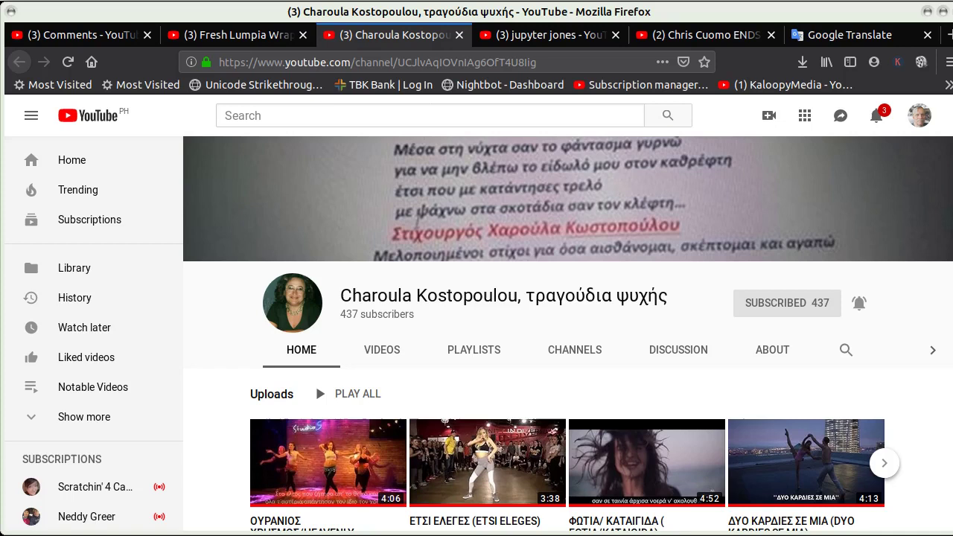
scroll(315, 355, "down", 1)
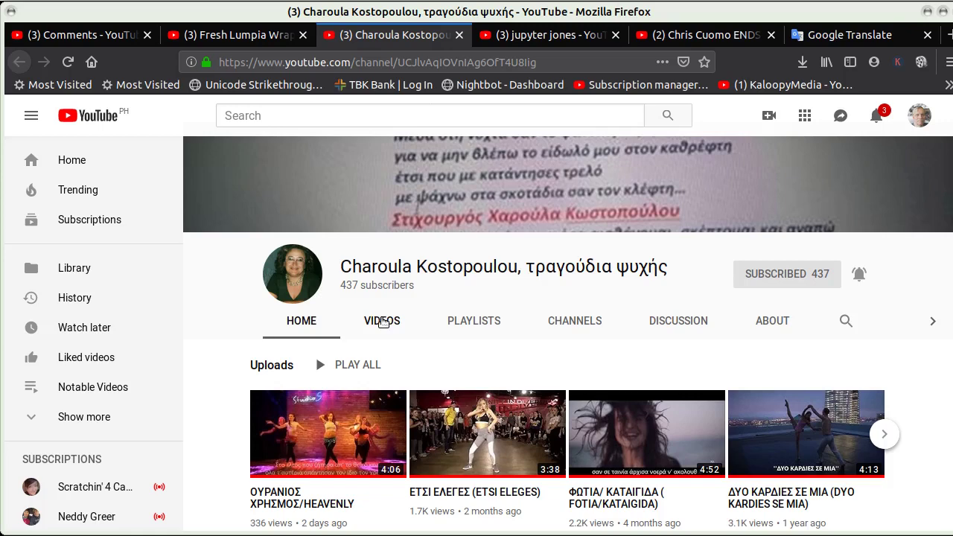
- Open the channel's uploads and start its newest video, HEAVENLY ORACLE
left_click(382, 321)
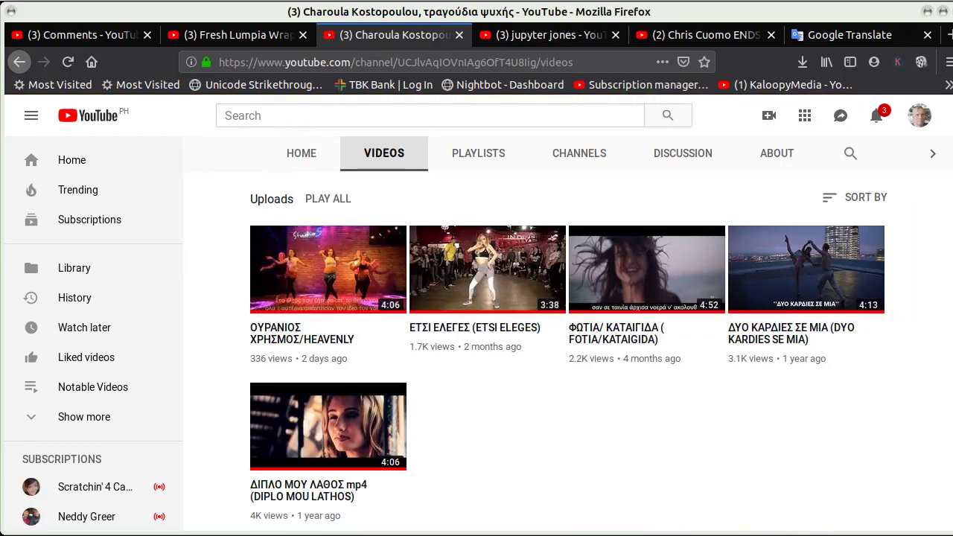
scroll(566, 335, "up", 2)
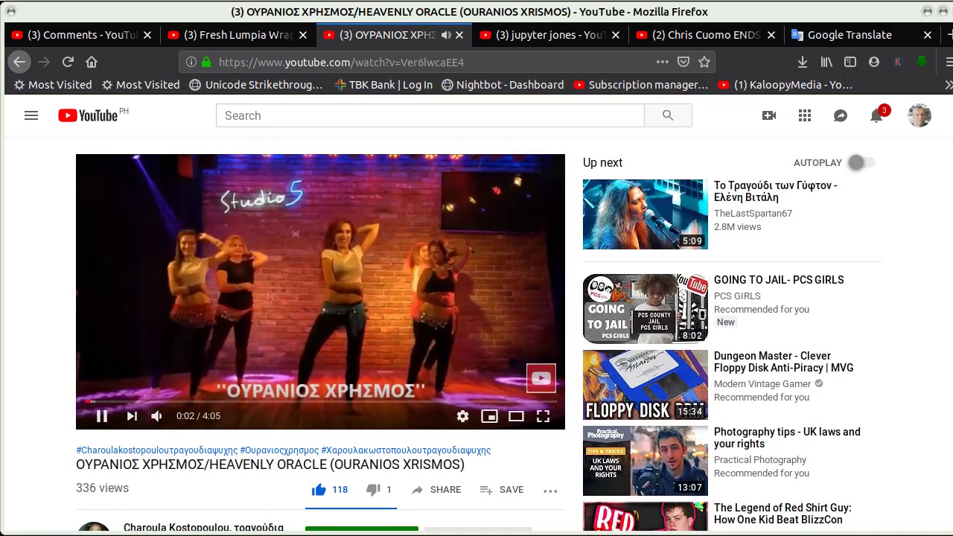
scroll(320, 290, "down", 1)
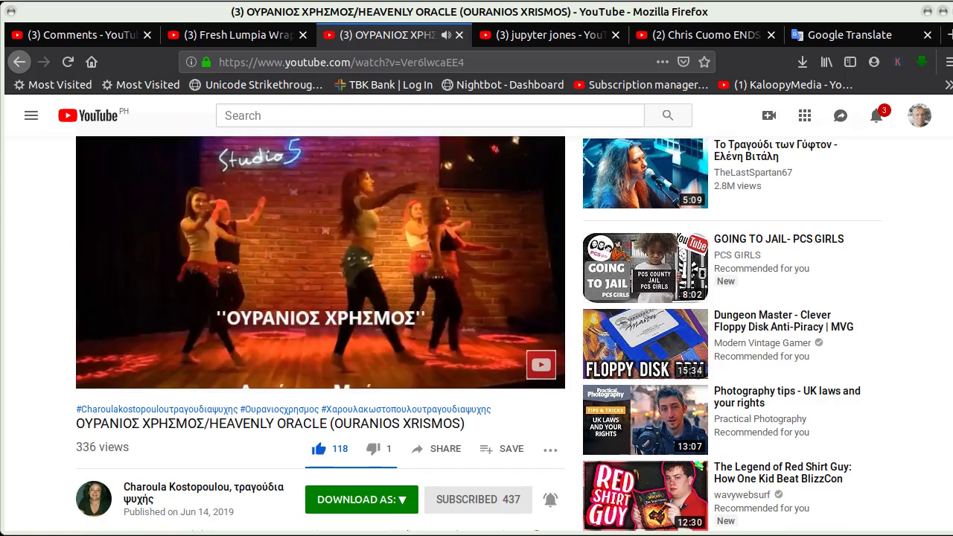
scroll(320, 290, "down", 1)
scroll(320, 290, "down", 1)
scroll(320, 290, "down", 1)
scroll(320, 290, "down", 1)
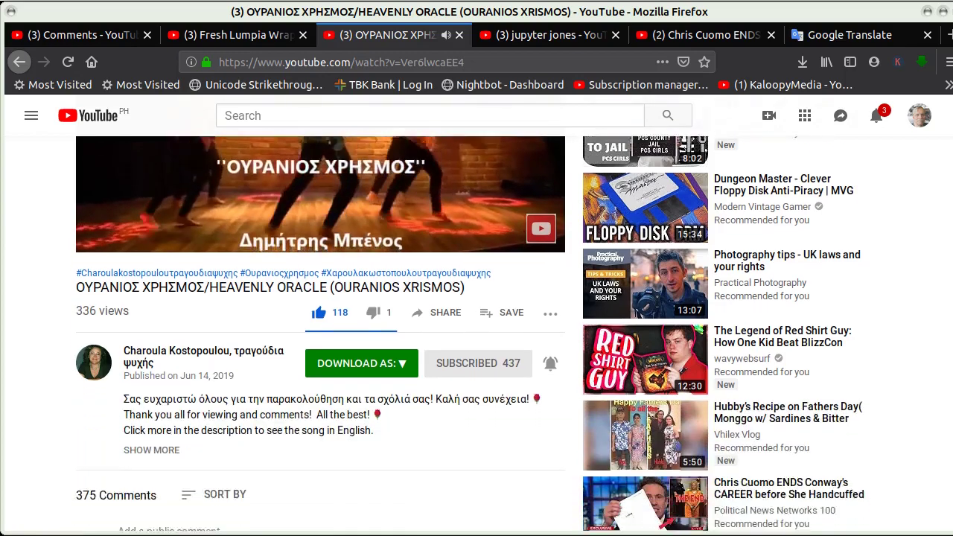
scroll(320, 290, "down", 2)
scroll(320, 291, "down", 2)
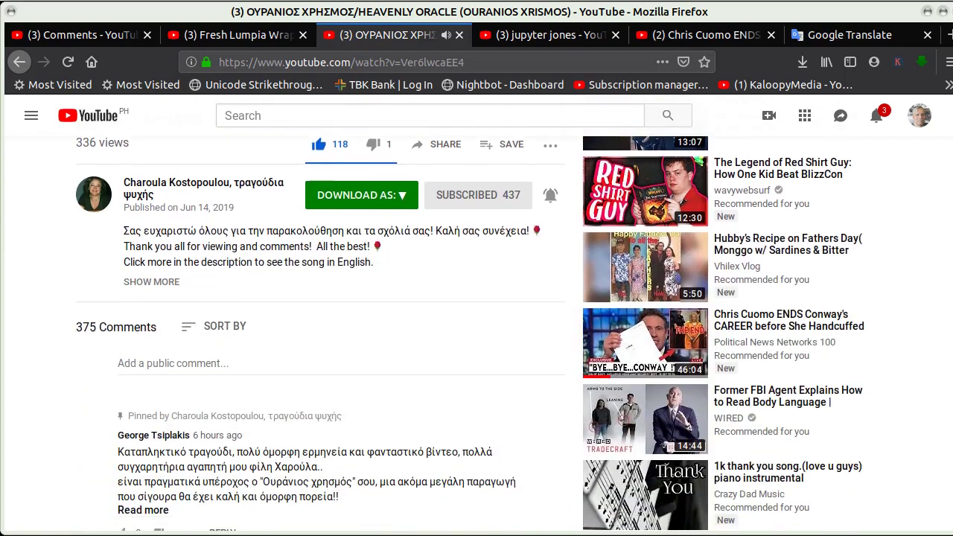
- Expand the HEAVENLY ORACLE description to show the lyrics, then return to the player
left_click(172, 283)
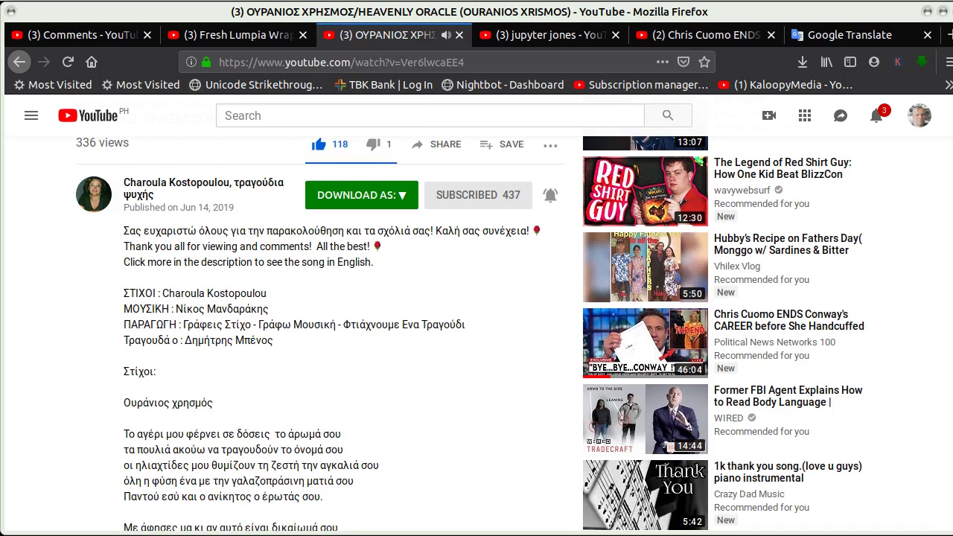
scroll(320, 298, "down", 2)
scroll(320, 298, "down", 2)
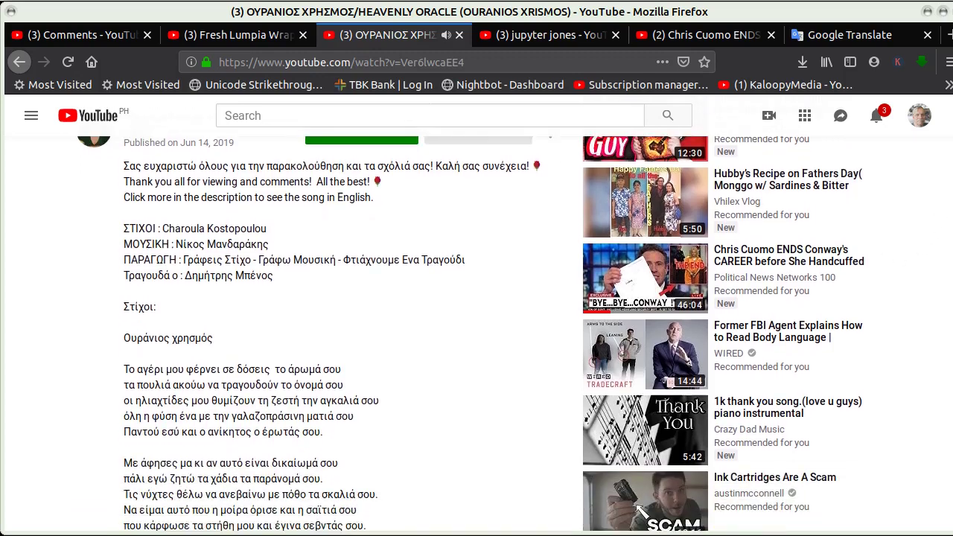
scroll(320, 298, "down", 2)
scroll(320, 298, "down", 1)
scroll(320, 298, "down", 2)
scroll(320, 298, "down", 2)
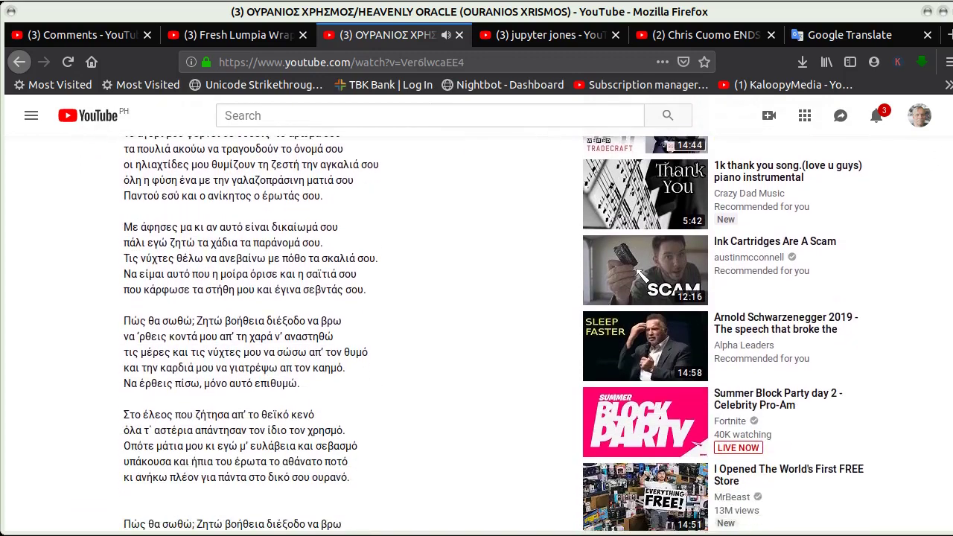
scroll(320, 297, "down", 2)
scroll(321, 298, "down", 2)
scroll(476, 297, "down", 1)
scroll(476, 297, "down", 1)
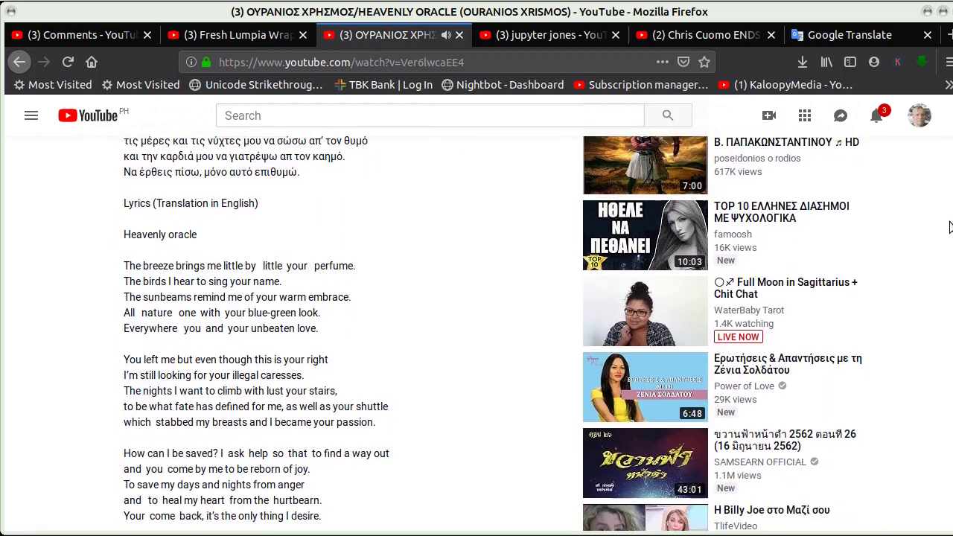
scroll(476, 298, "down", 1)
scroll(476, 298, "down", 1)
scroll(477, 297, "down", 1)
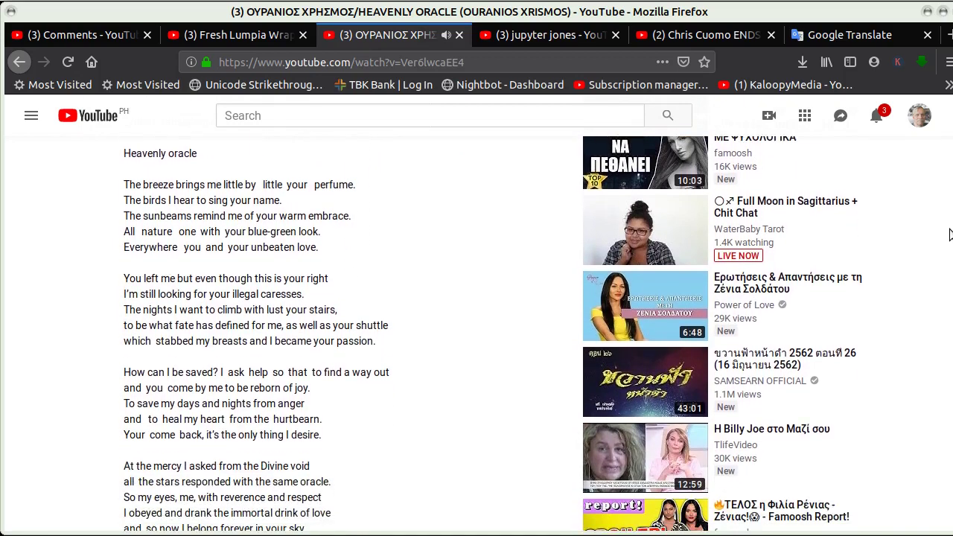
scroll(477, 297, "down", 1)
scroll(476, 298, "down", 1)
scroll(949, 237, "down", 1)
scroll(949, 242, "down", 1)
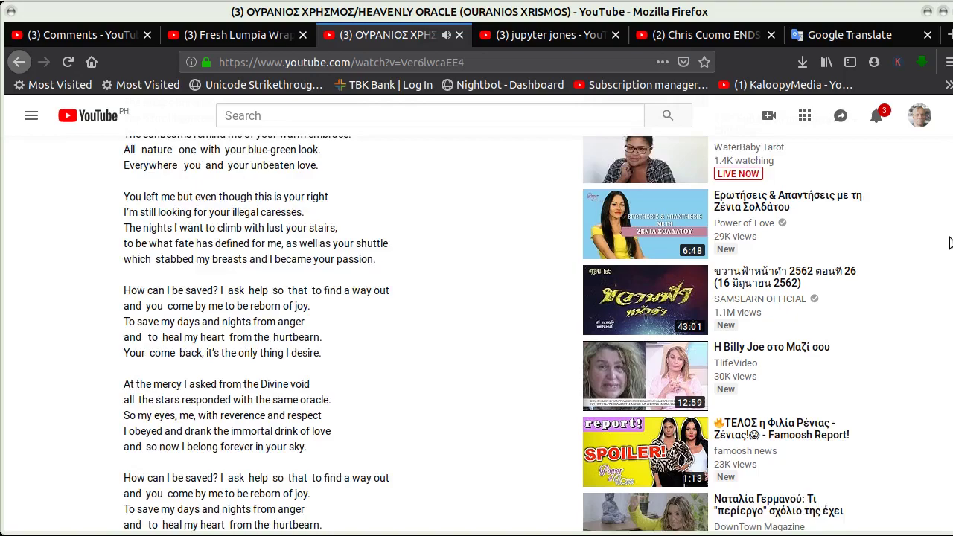
scroll(949, 246, "down", 1)
key("Home")
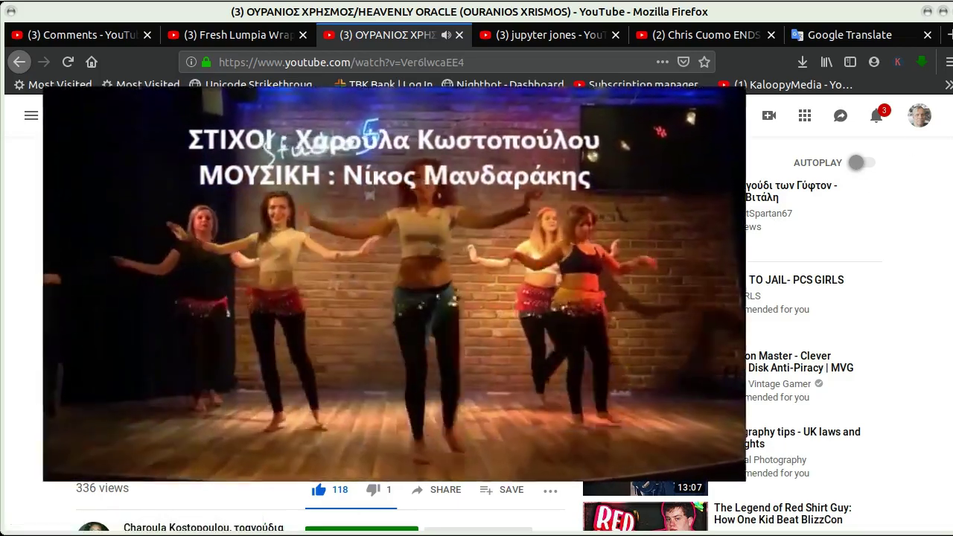
scroll(908, 140, "down", 1)
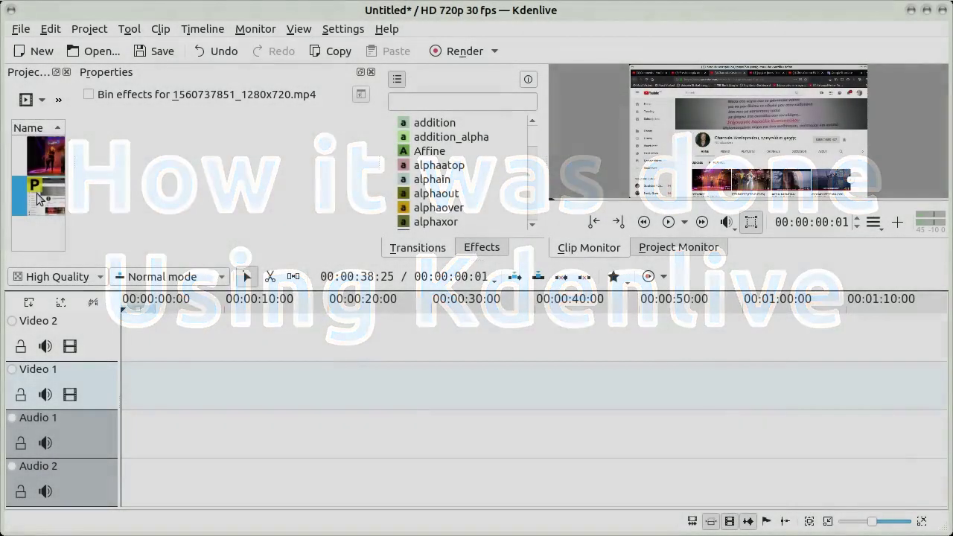
- Place the web-page capture on Video 1 at 0 and the music video on Video 2
left_click_drag(37, 197, 132, 381)
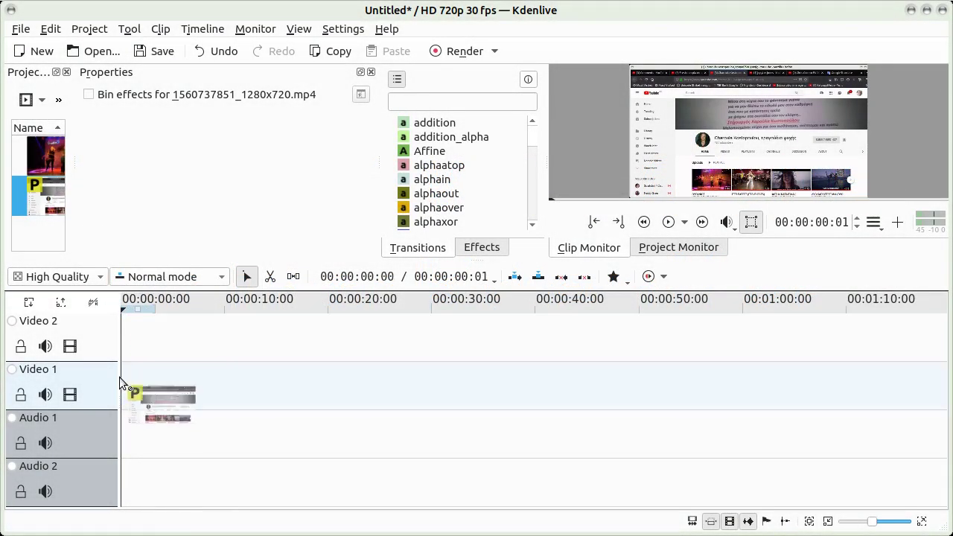
left_click_drag(132, 381, 126, 381)
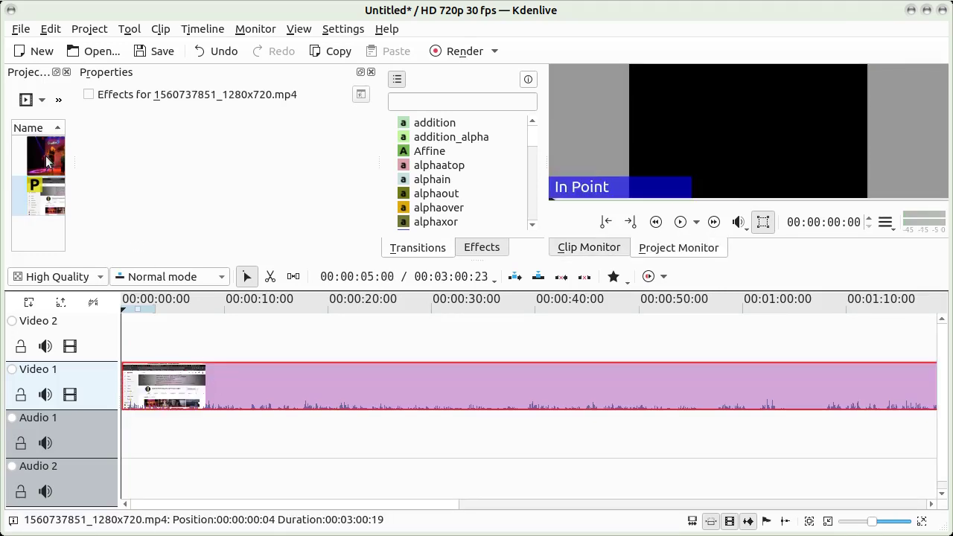
mouse_move(47, 160)
left_mouse_down()
mouse_move(227, 333)
mouse_move(338, 329)
left_mouse_up()
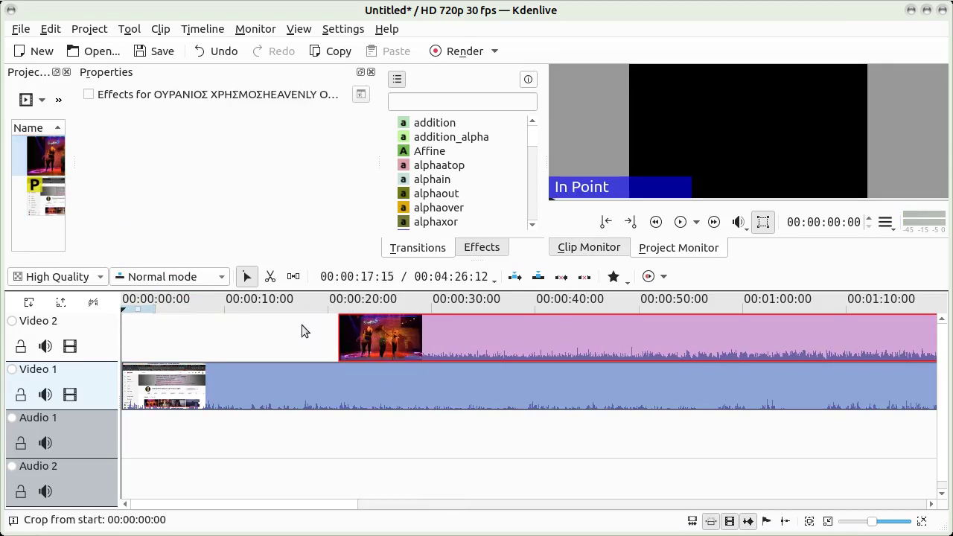
left_click(186, 303)
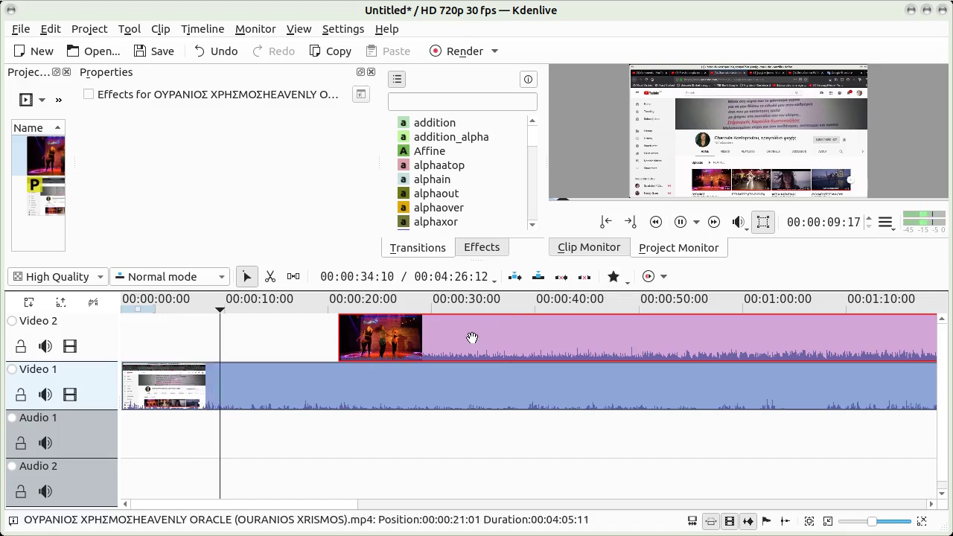
- Slide the music video clip later on Video 2, to about 1:28, with the timeline zoomed out
left_click_drag(471, 339, 665, 339)
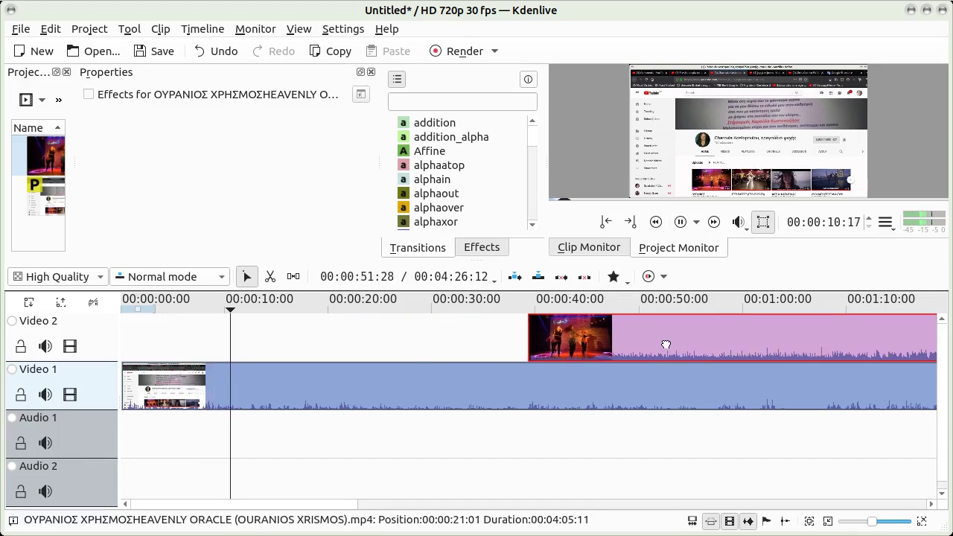
left_click(324, 302)
left_click(381, 301)
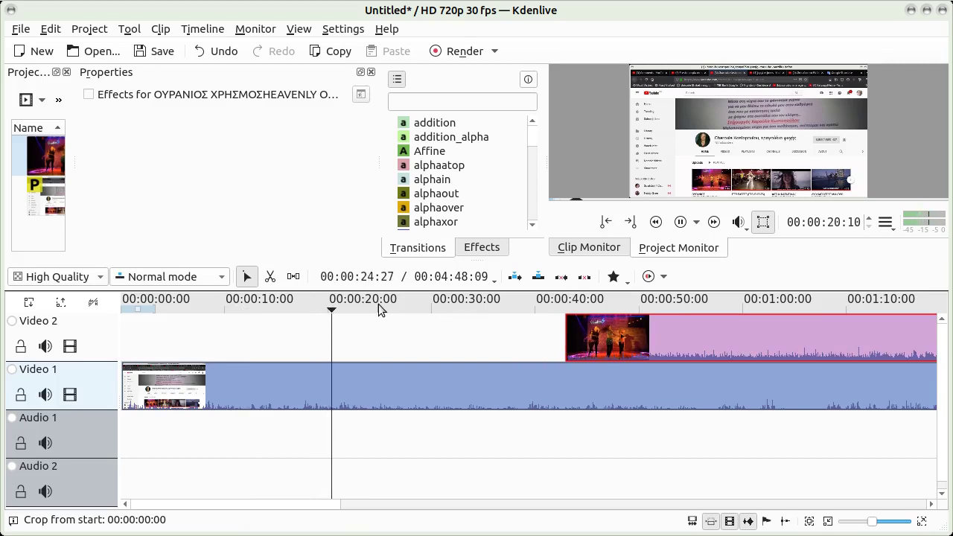
left_click(444, 301)
left_click(513, 301)
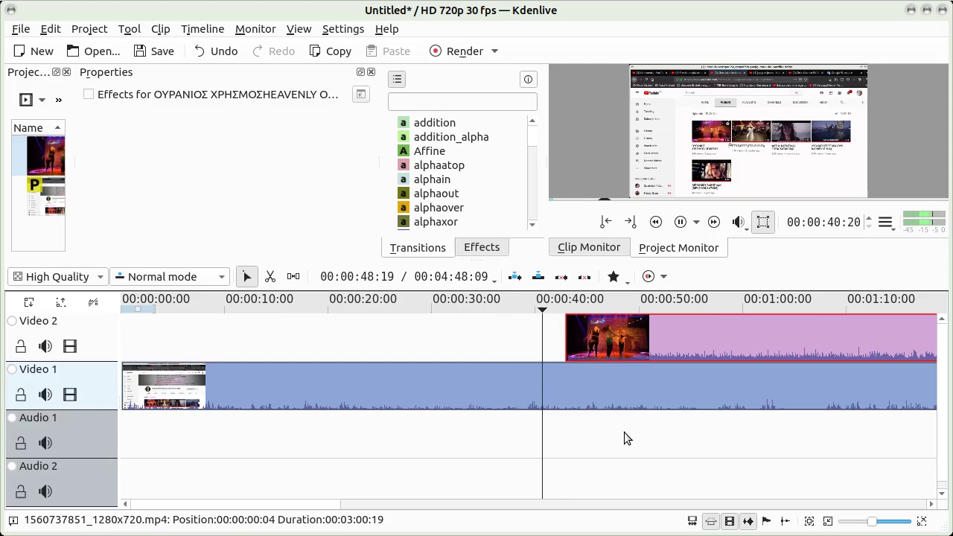
left_click_drag(685, 335, 834, 329)
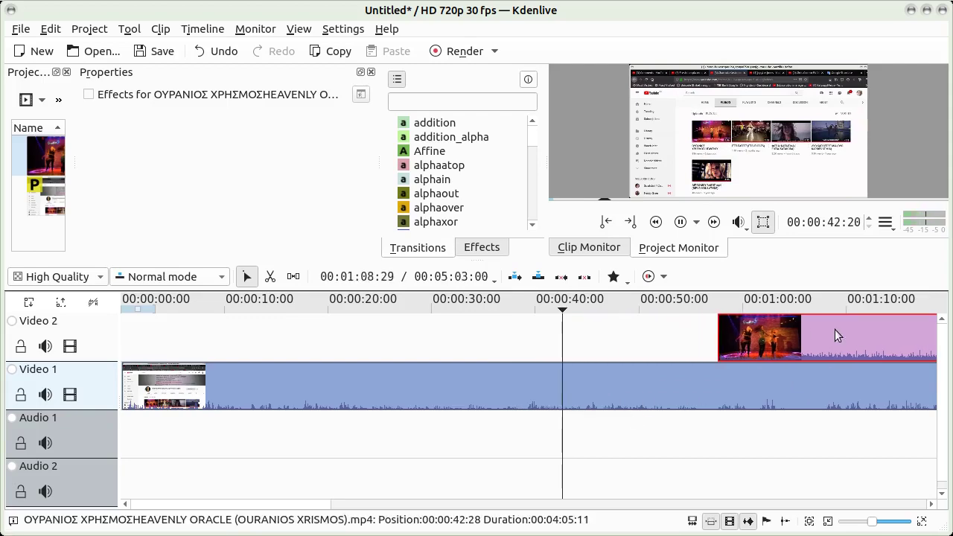
left_click(853, 521)
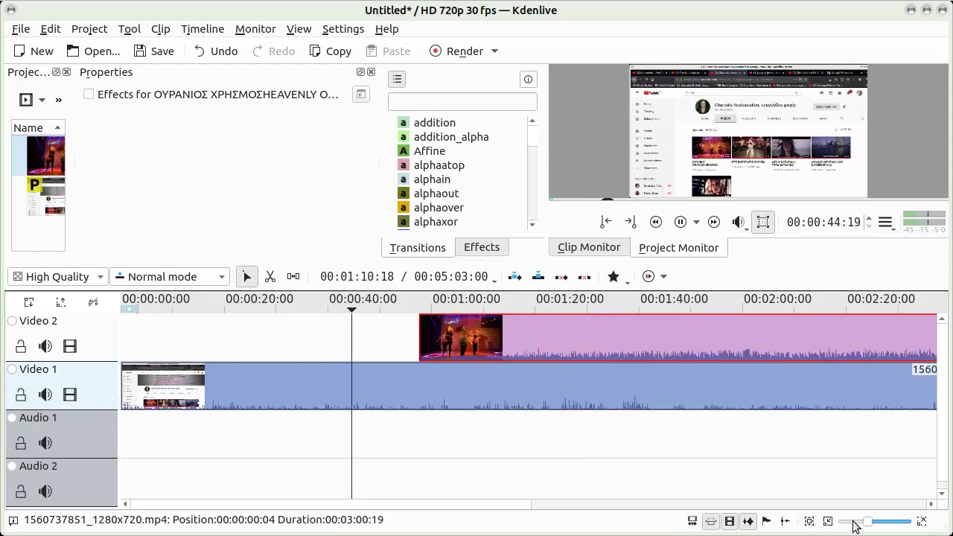
left_click_drag(549, 329, 726, 328)
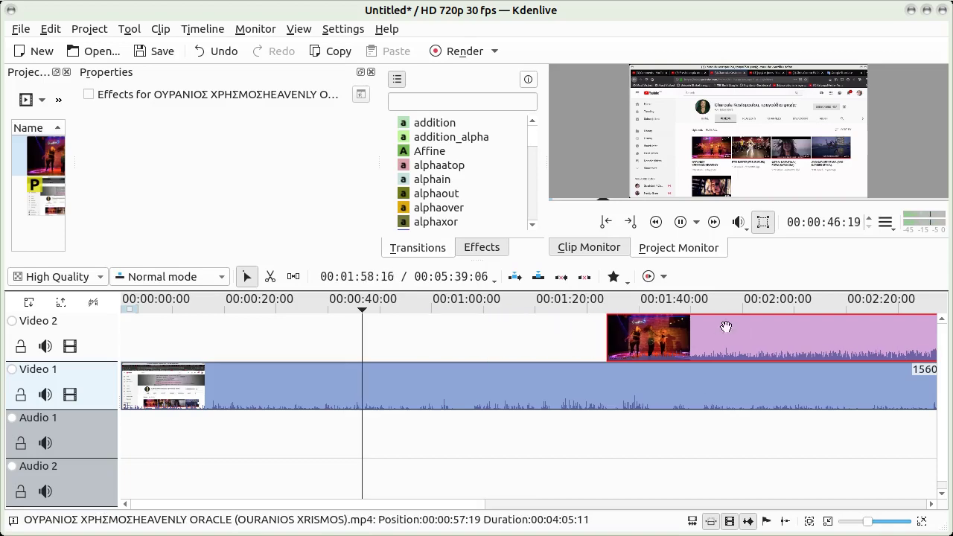
- Stop the playhead at 01:23:18 and snap the music video clip's start to it
left_click(554, 301)
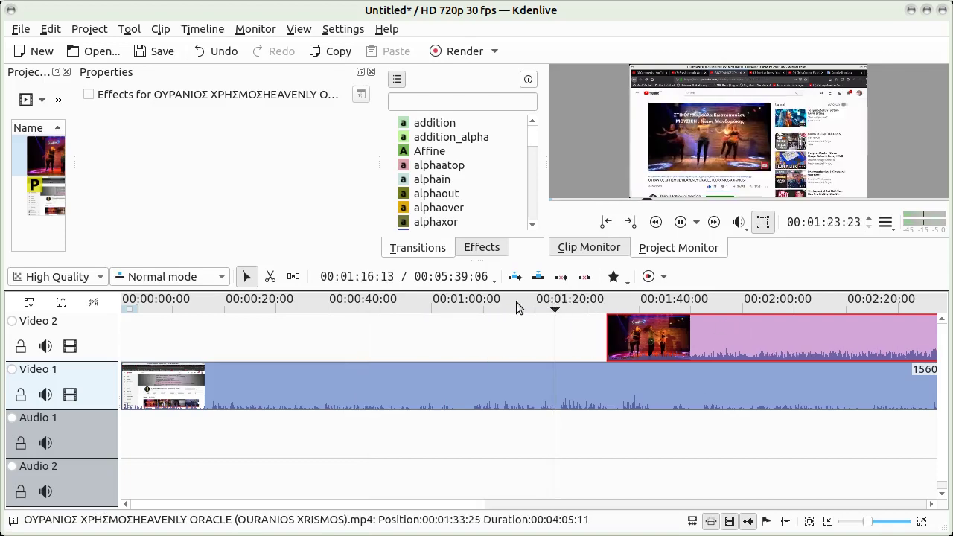
left_click(515, 301)
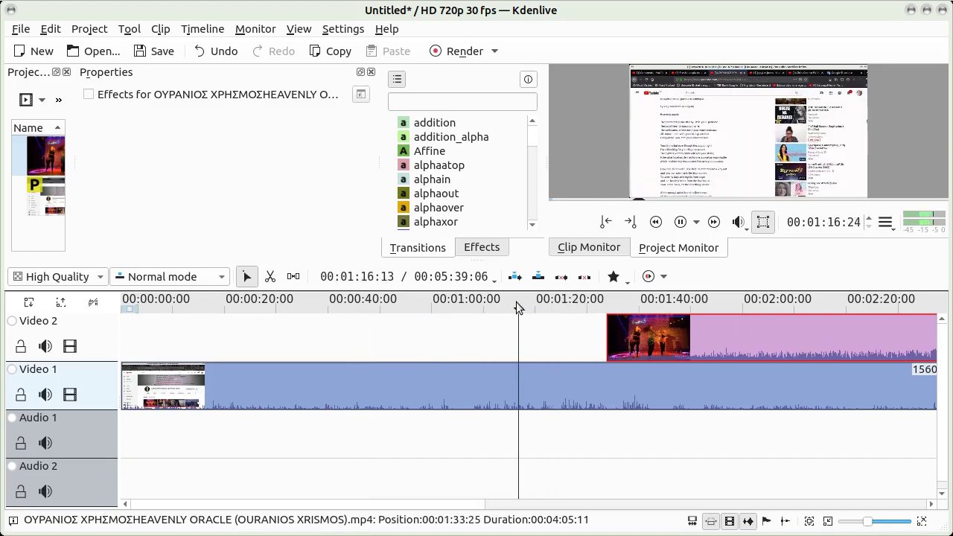
left_click(681, 222)
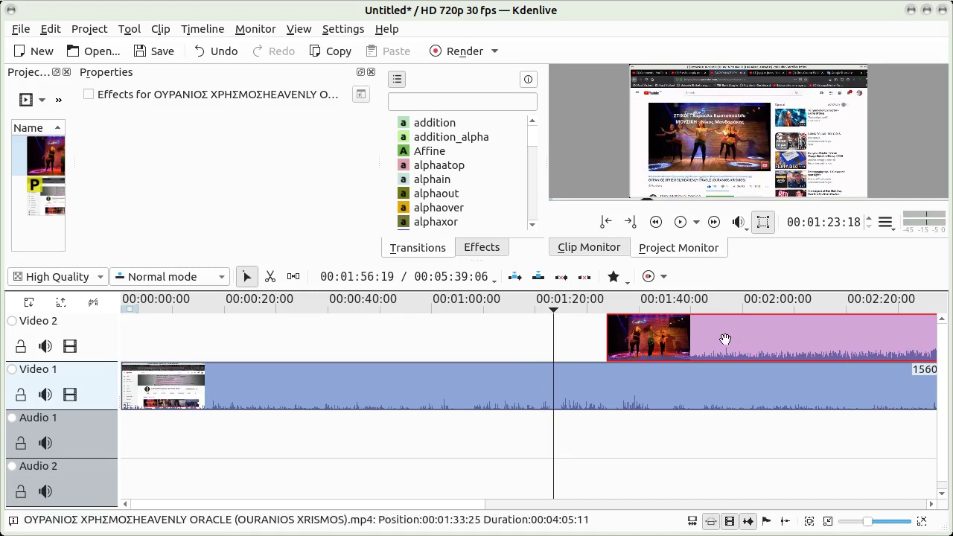
left_click_drag(724, 340, 672, 340)
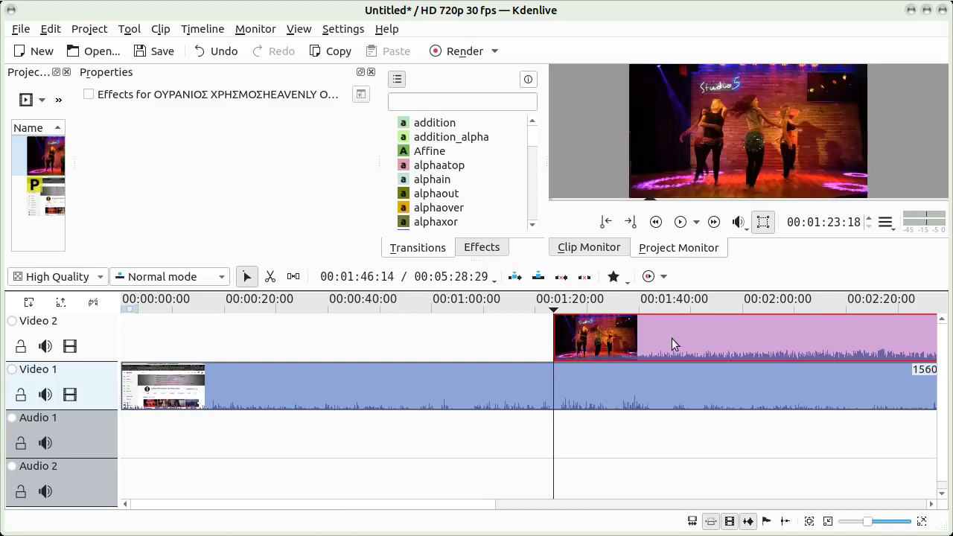
- Hide Video 2 and apply Transform from Crop and transform to the HEAVENLY ORACLE clip
left_click(70, 347)
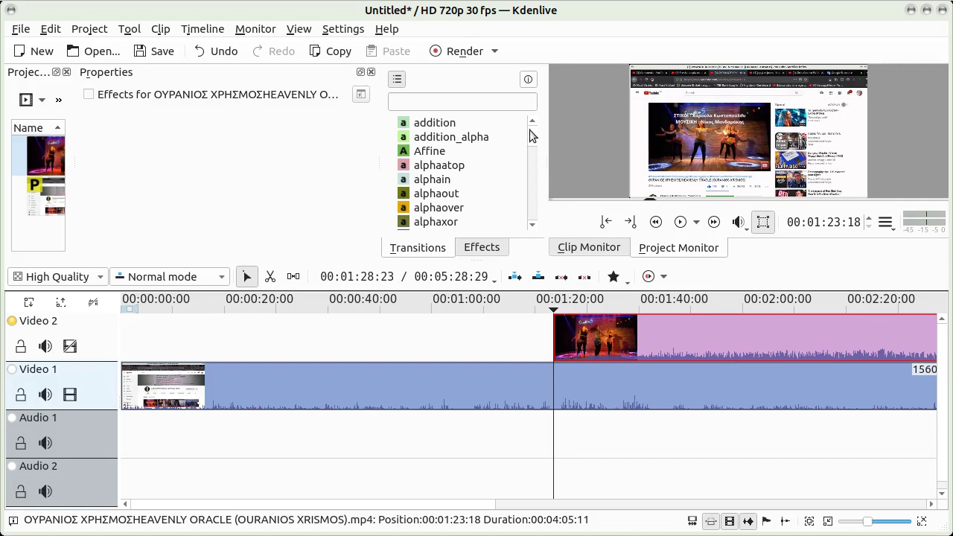
scroll(532, 149, "down", 4)
scroll(532, 171, "down", 3)
scroll(521, 194, "down", 3)
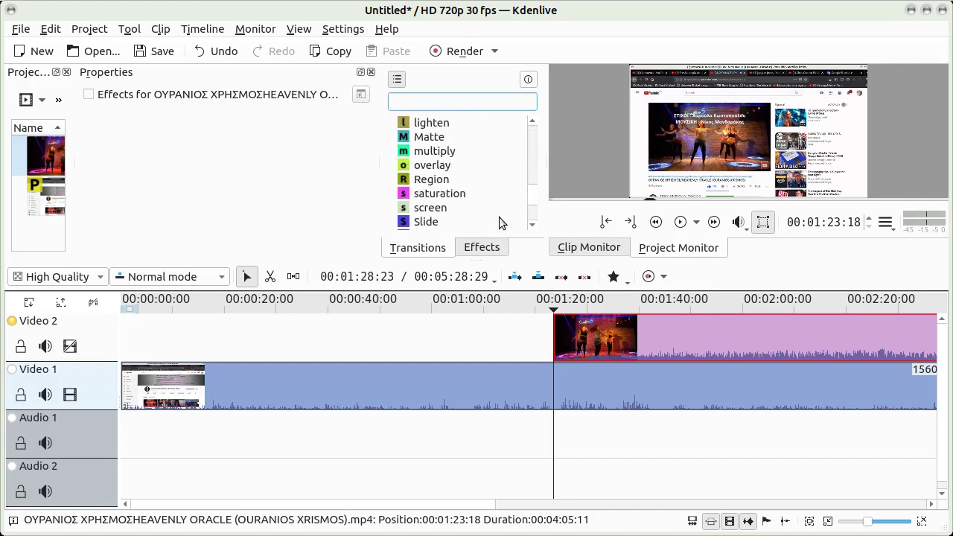
left_click(477, 249)
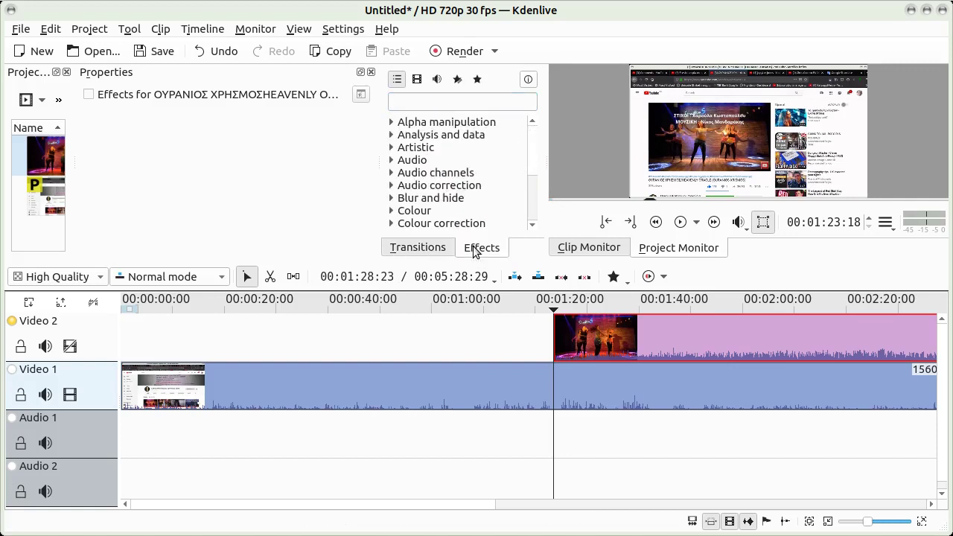
scroll(533, 171, "down", 3)
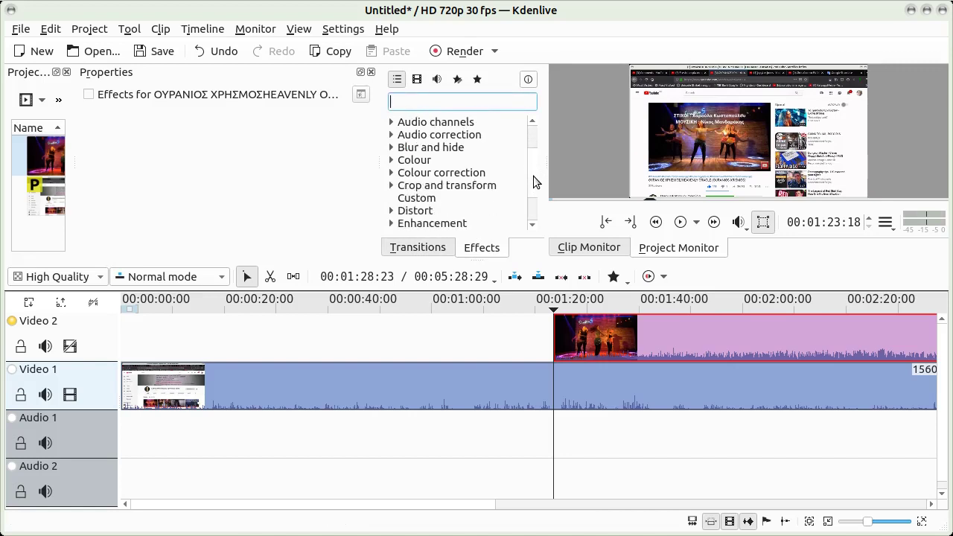
scroll(533, 178, "down", 2)
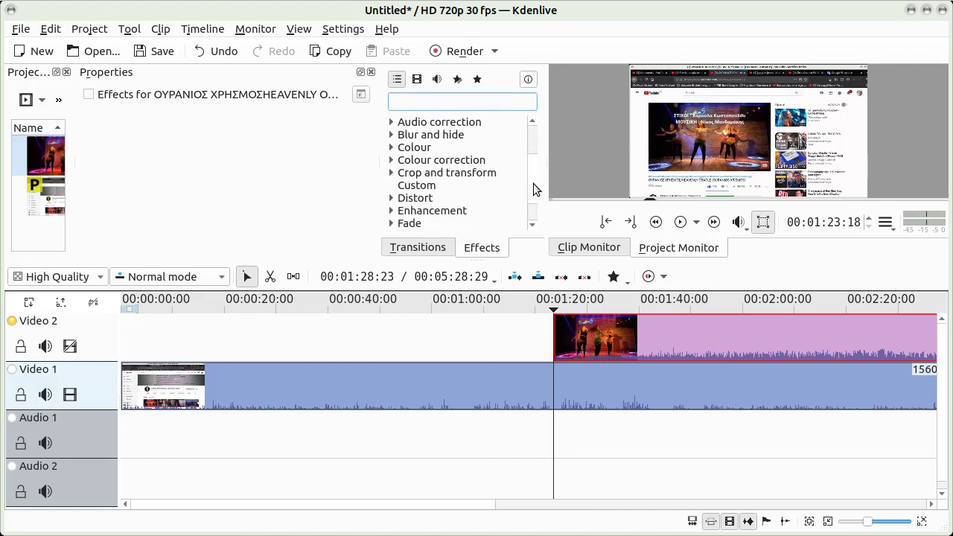
left_click(391, 173)
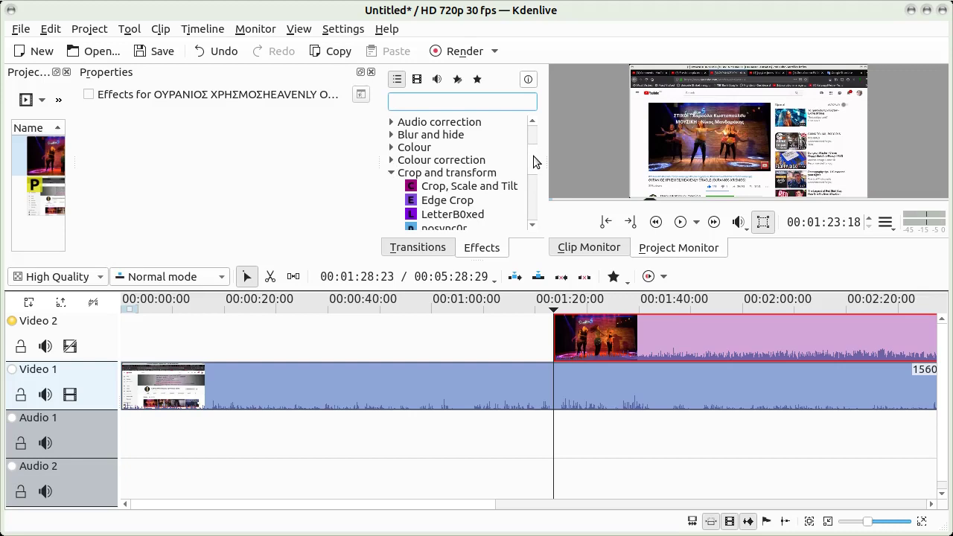
scroll(533, 156, "down", 2)
scroll(533, 164, "down", 2)
scroll(534, 175, "down", 1)
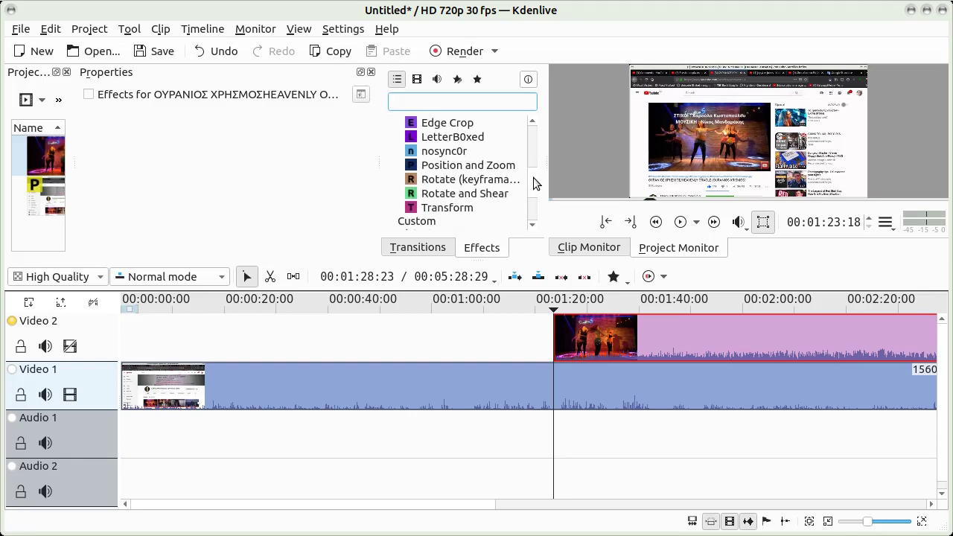
double_click(410, 209)
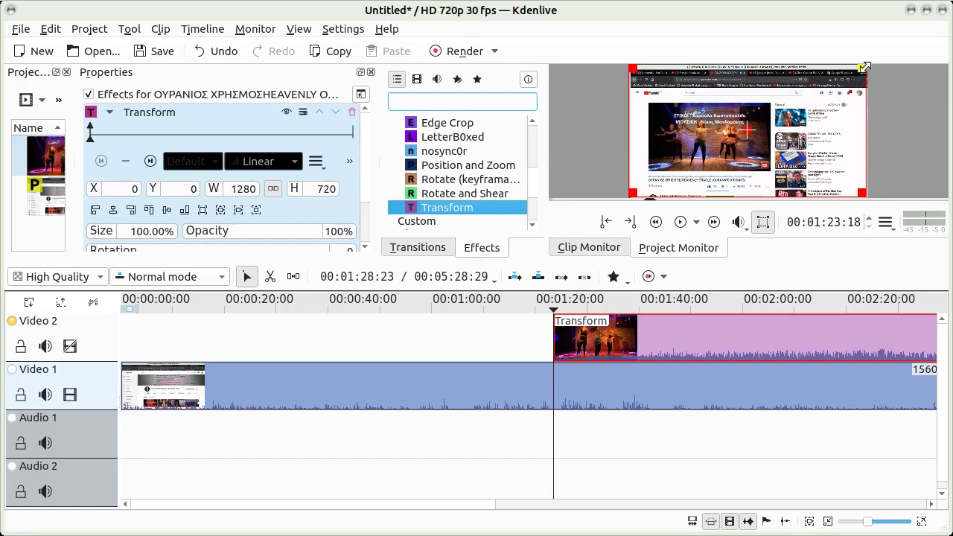
- Resize the overlay to about half size over the capture's player area, with Video 2 shown
mouse_move(864, 68)
left_mouse_down()
mouse_move(792, 110)
mouse_move(798, 104)
left_mouse_up()
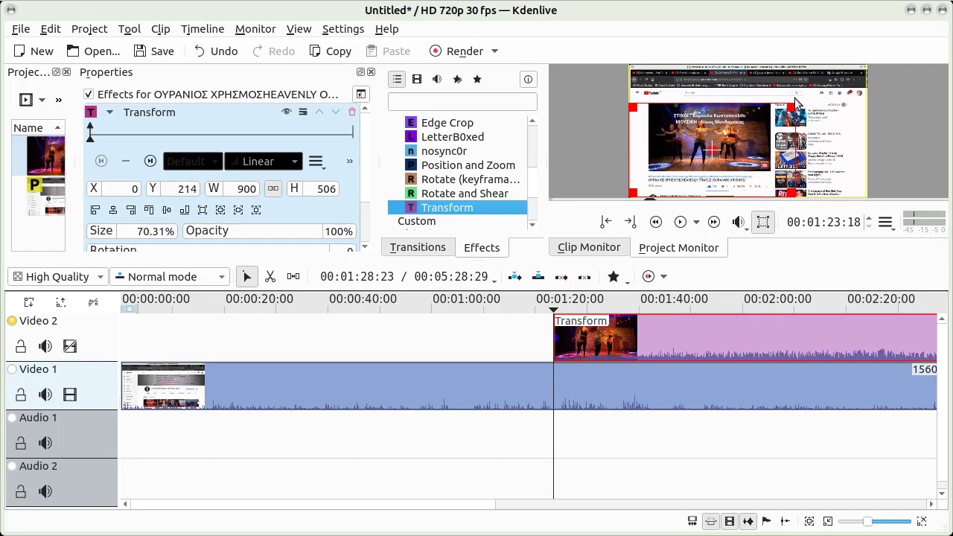
left_click_drag(635, 193, 663, 170)
left_click(153, 301)
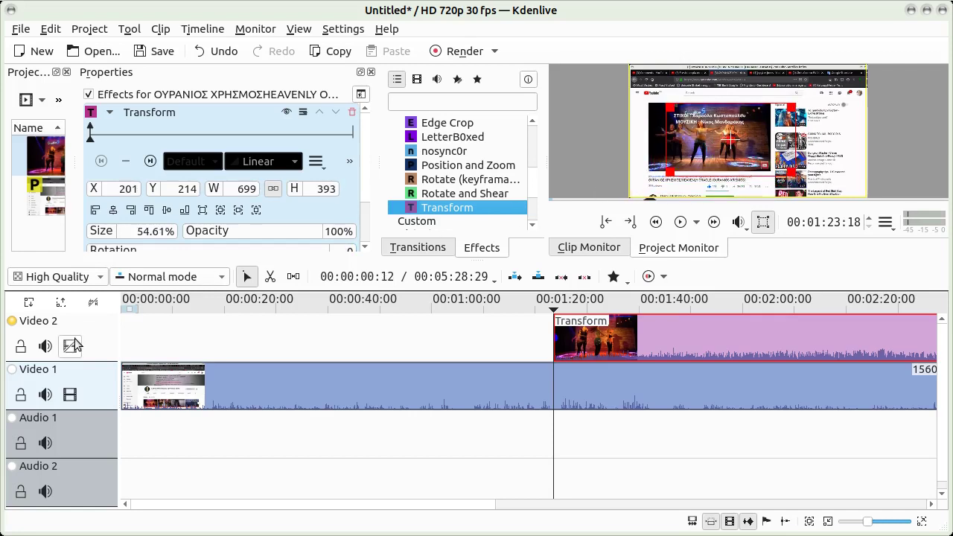
left_click(72, 348)
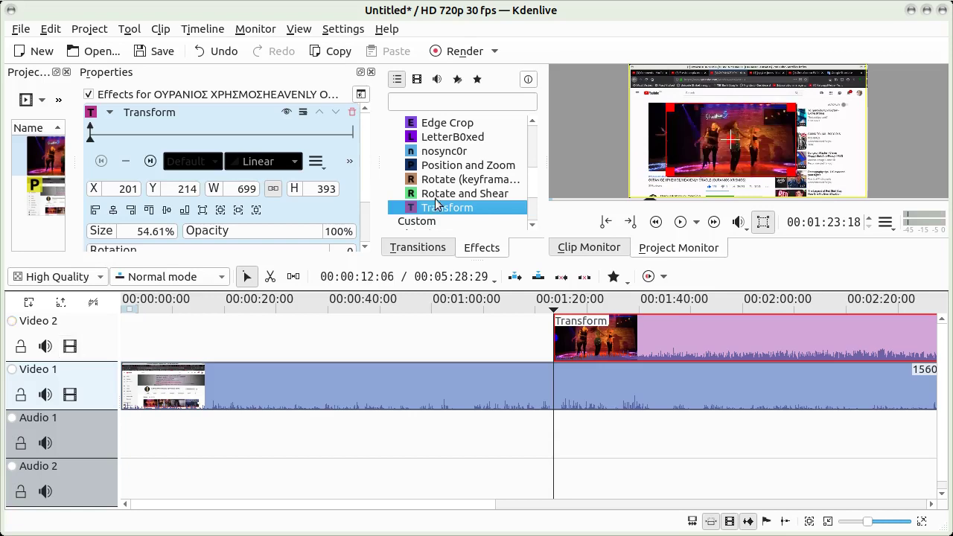
left_click_drag(731, 139, 712, 135)
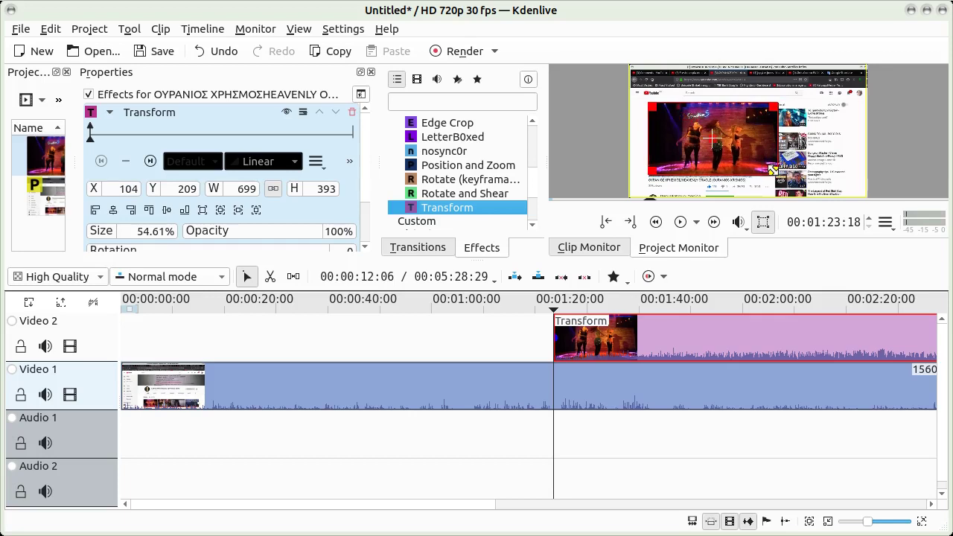
left_click_drag(774, 174, 767, 169)
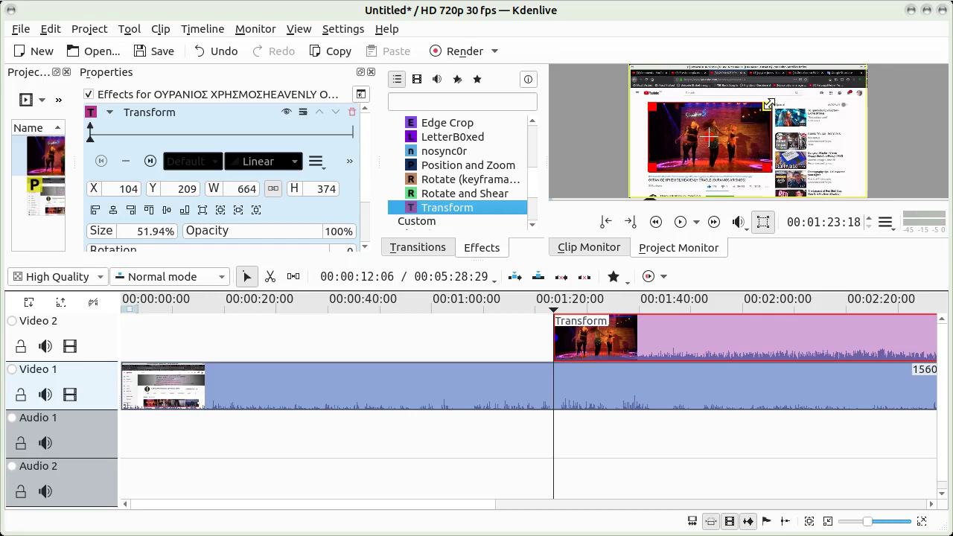
left_click_drag(768, 104, 774, 110)
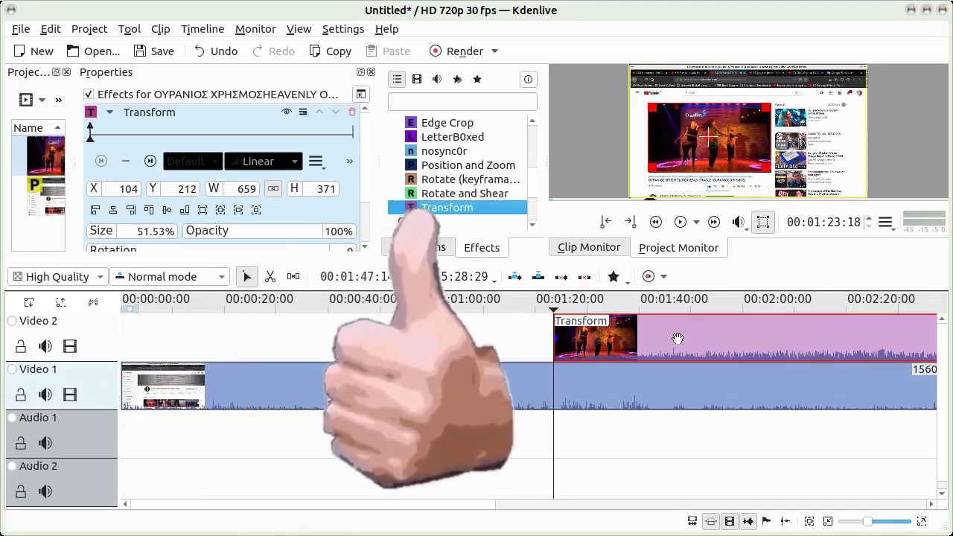
- Split the HEAVENLY ORACLE clip's audio onto Audio 1 and mute Audio 1
right_click(676, 338)
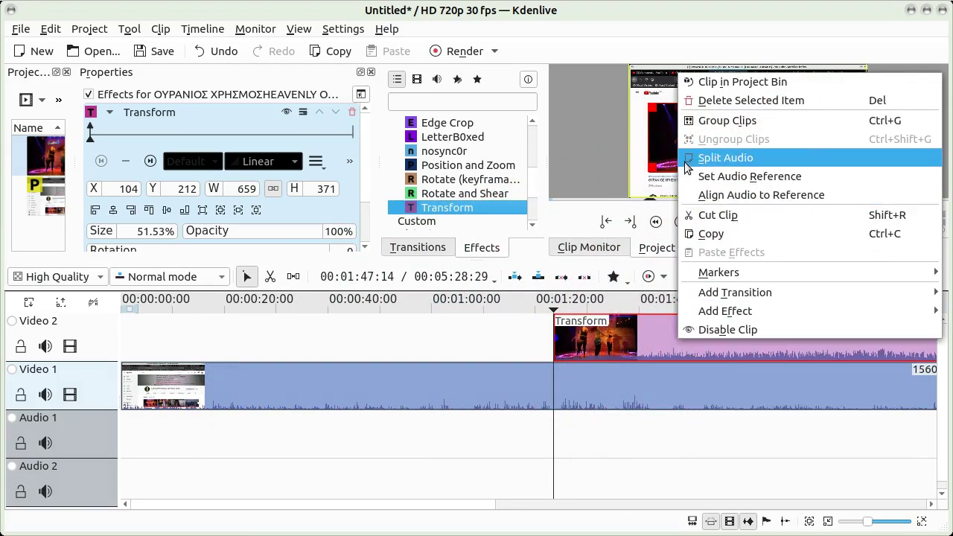
left_click(695, 160)
left_click(521, 387)
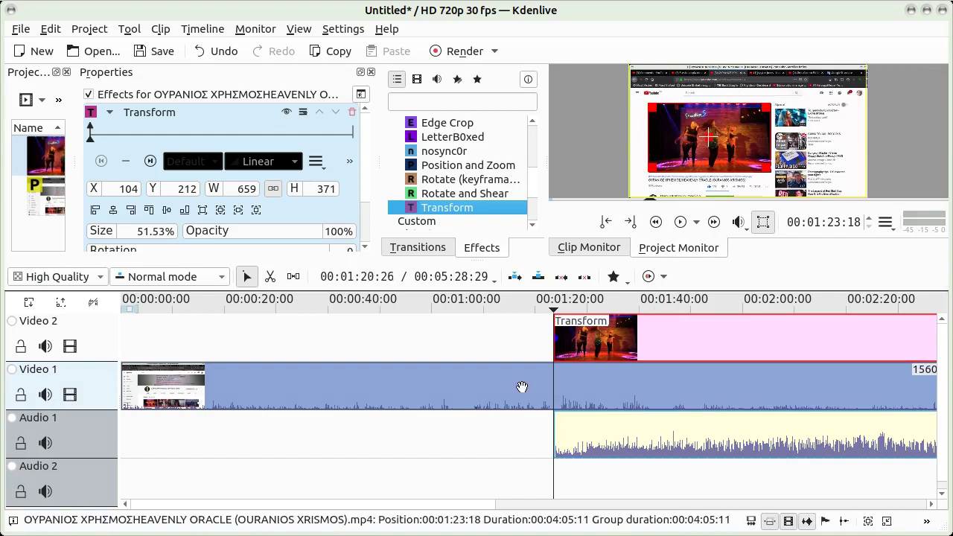
left_click(48, 440)
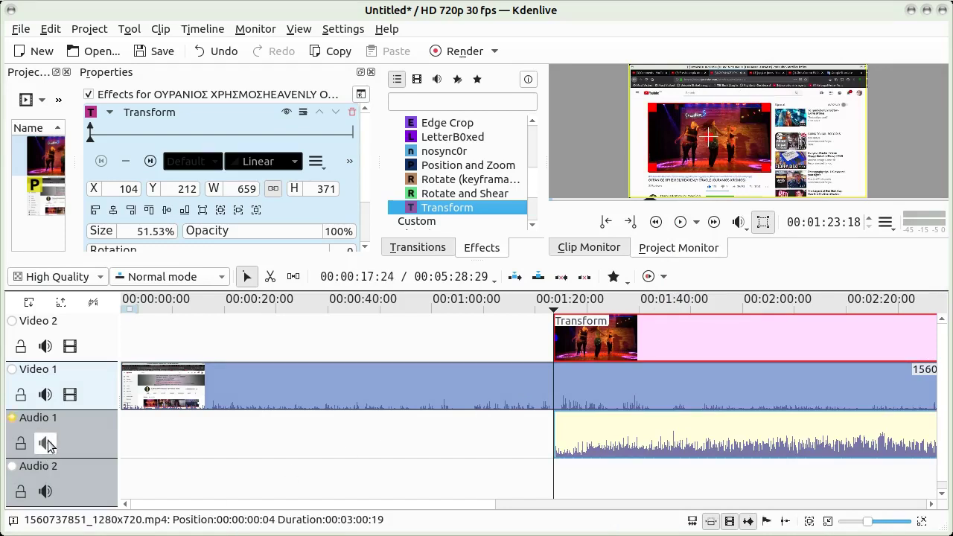
left_click(48, 440)
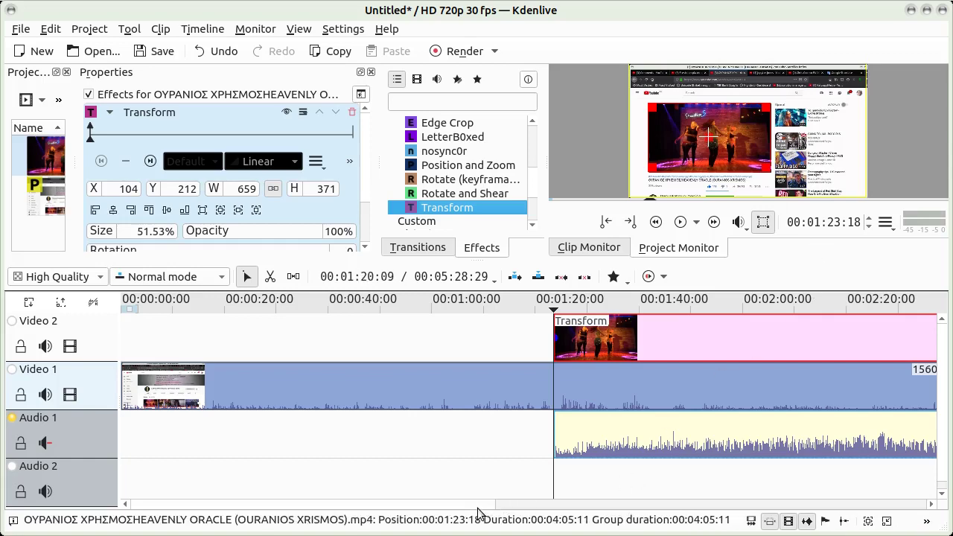
scroll(521, 513, "down", 5)
scroll(555, 417, "down", 2)
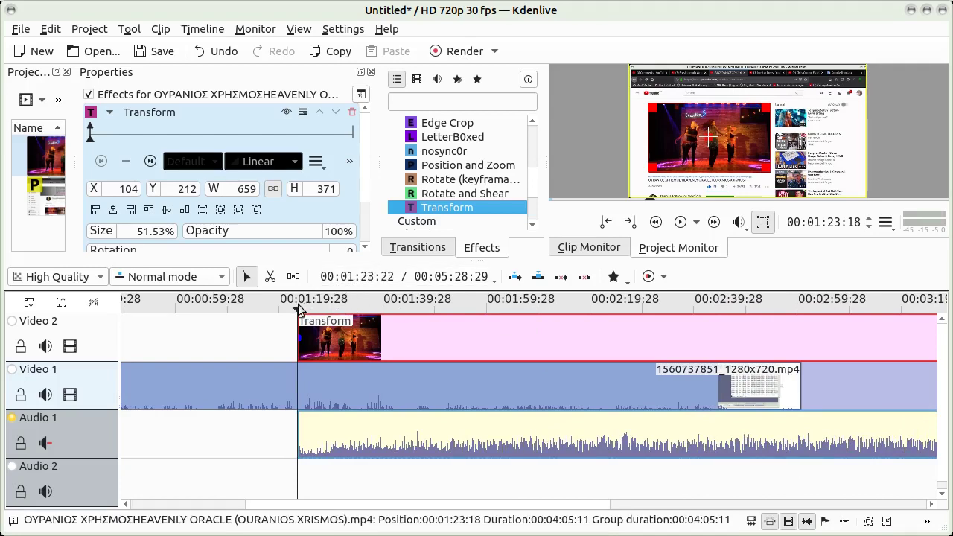
left_click(475, 306)
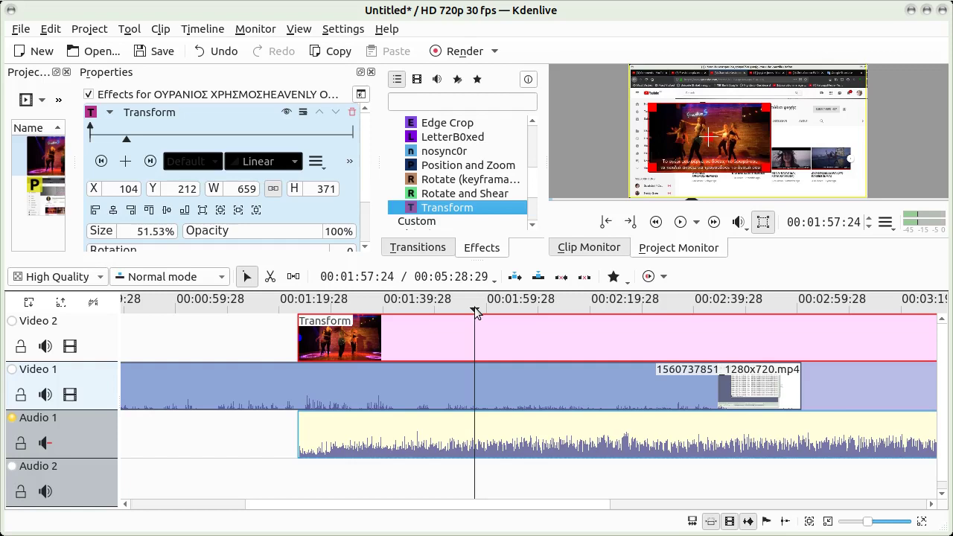
left_click(346, 309)
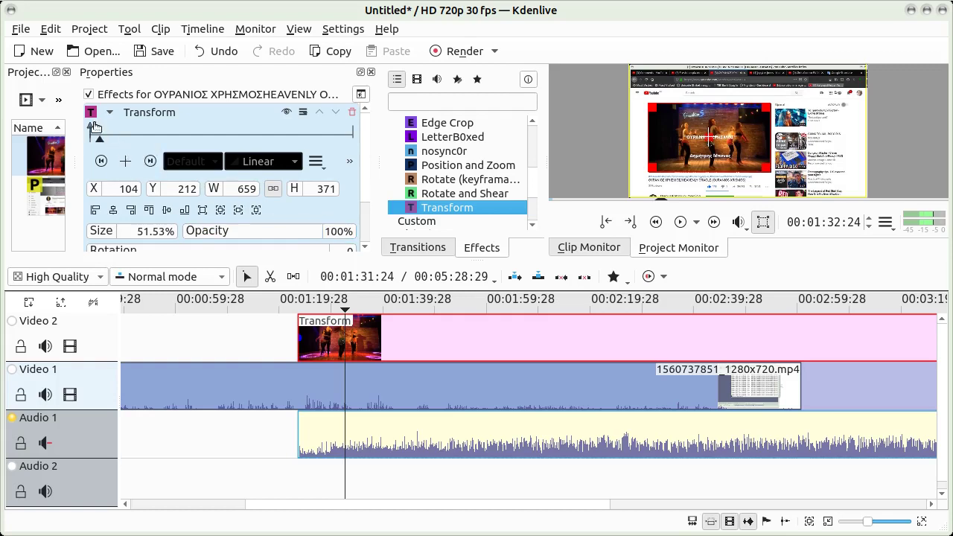
- Set opacity 0% at the first Transform keyframe and 100% at a new later keyframe
left_click(93, 132)
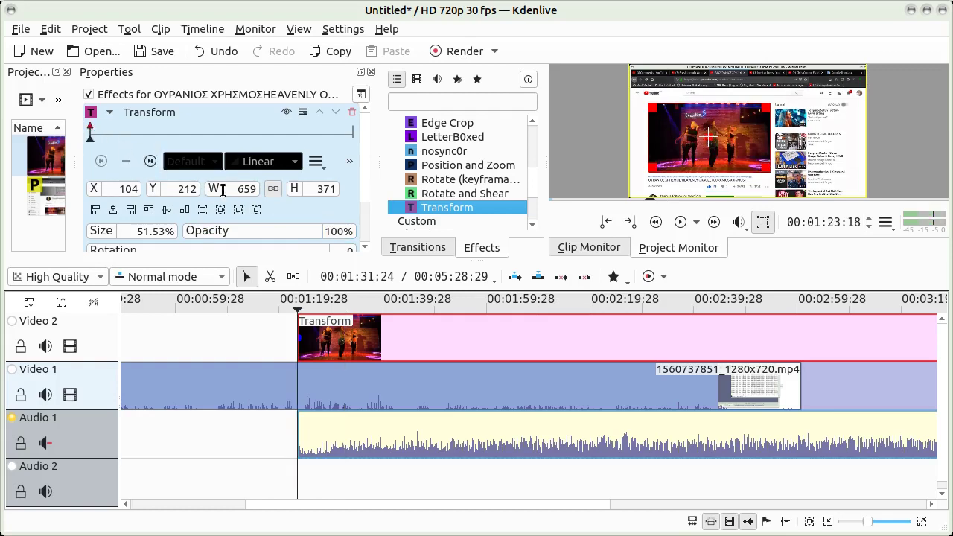
double_click(335, 232)
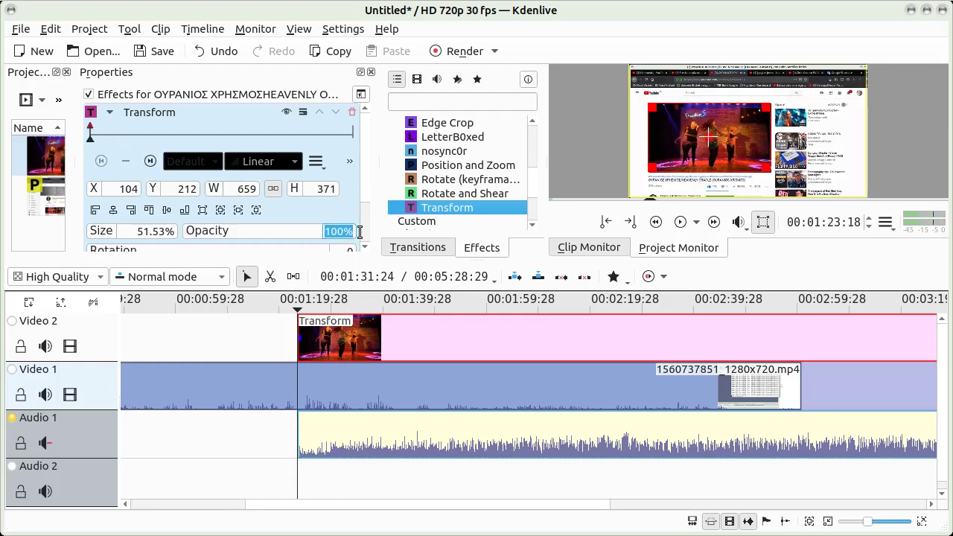
type("0")
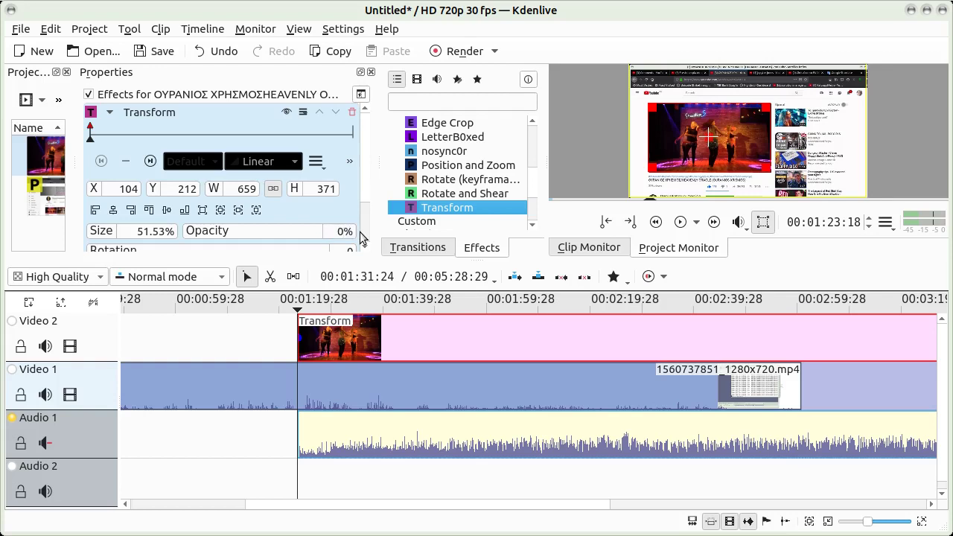
left_click(105, 132)
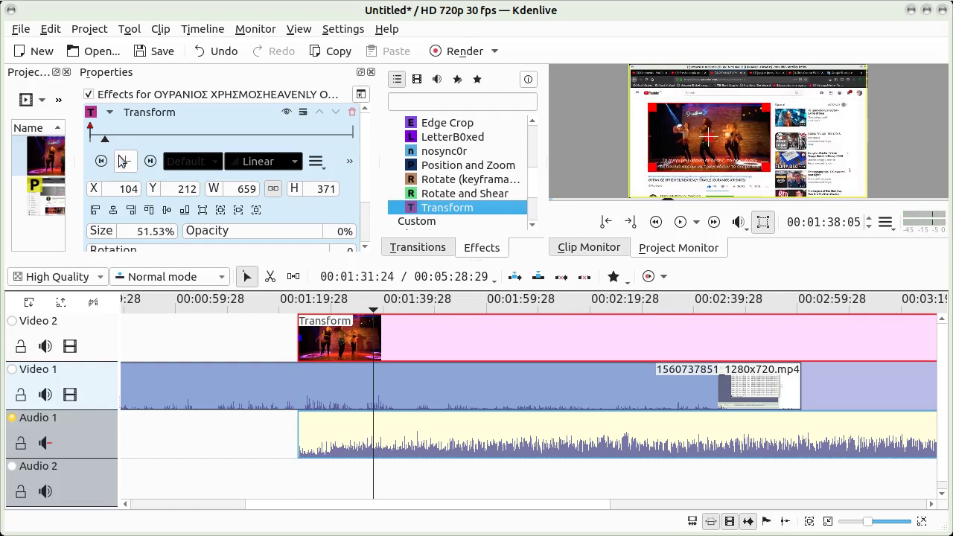
left_click(125, 161)
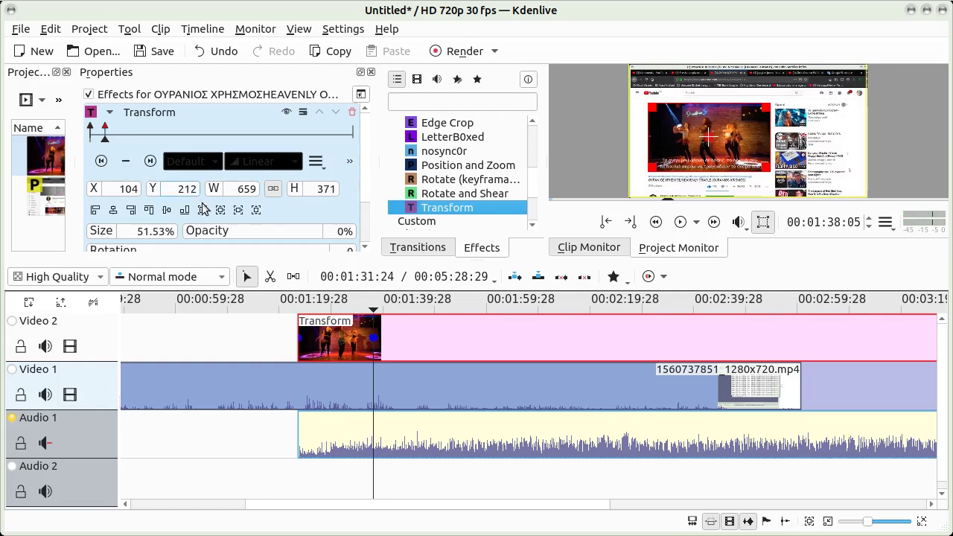
double_click(340, 232)
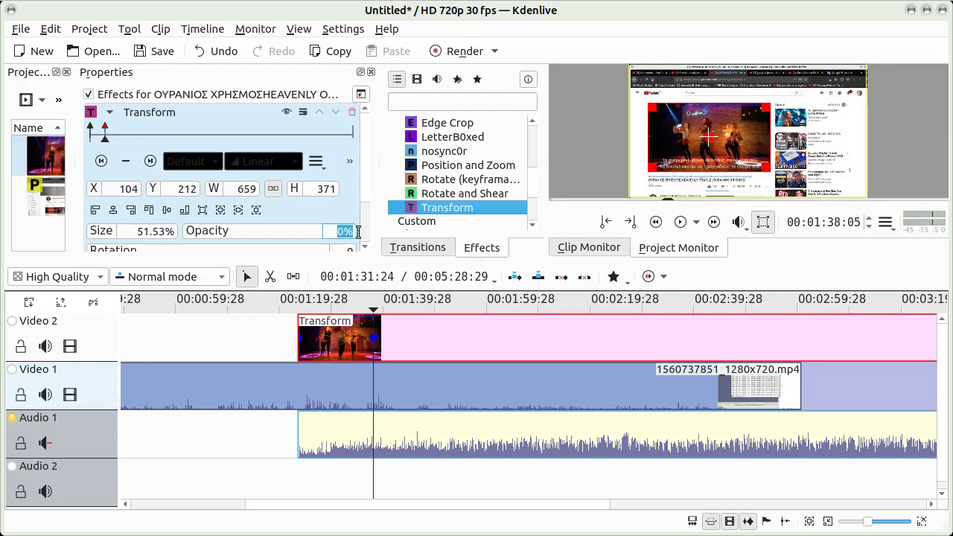
type("10")
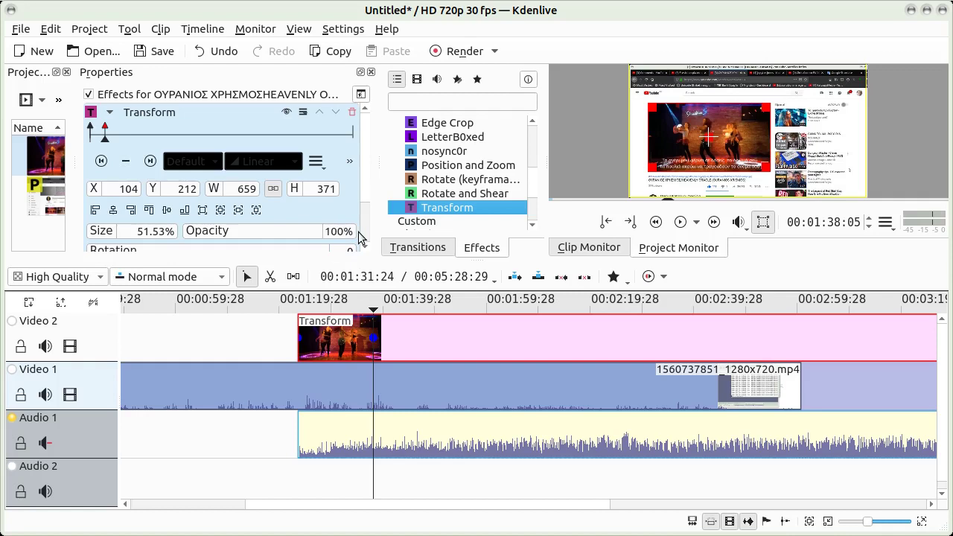
left_click(535, 302)
left_click_drag(535, 306, 375, 289)
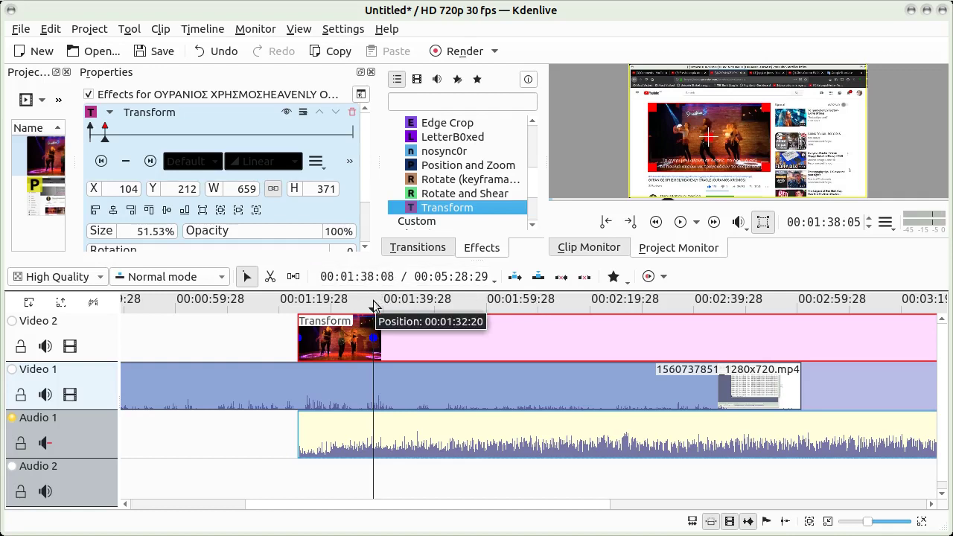
mouse_move(373, 287)
left_mouse_down()
mouse_move(415, 307)
mouse_move(627, 308)
left_mouse_up()
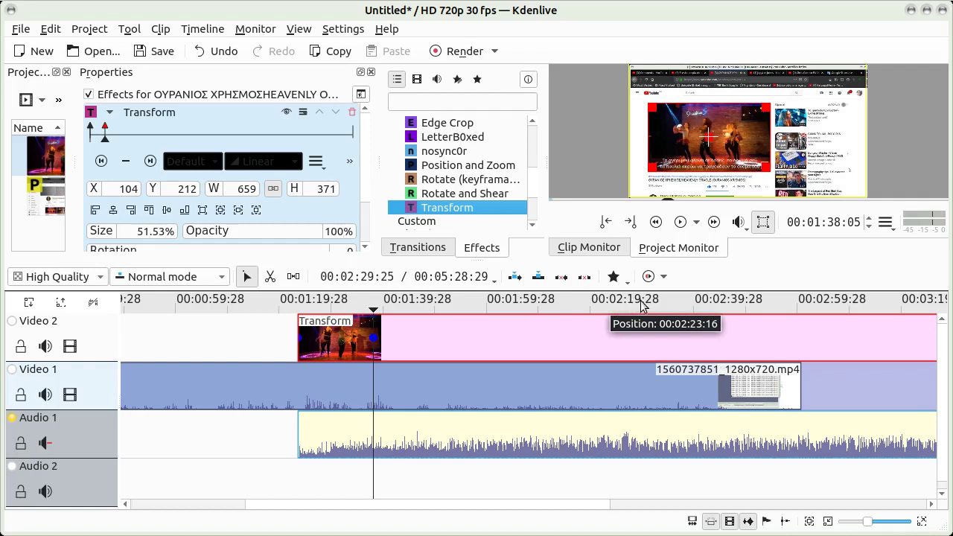
left_click_drag(641, 307, 592, 307)
left_click_drag(582, 302, 375, 307)
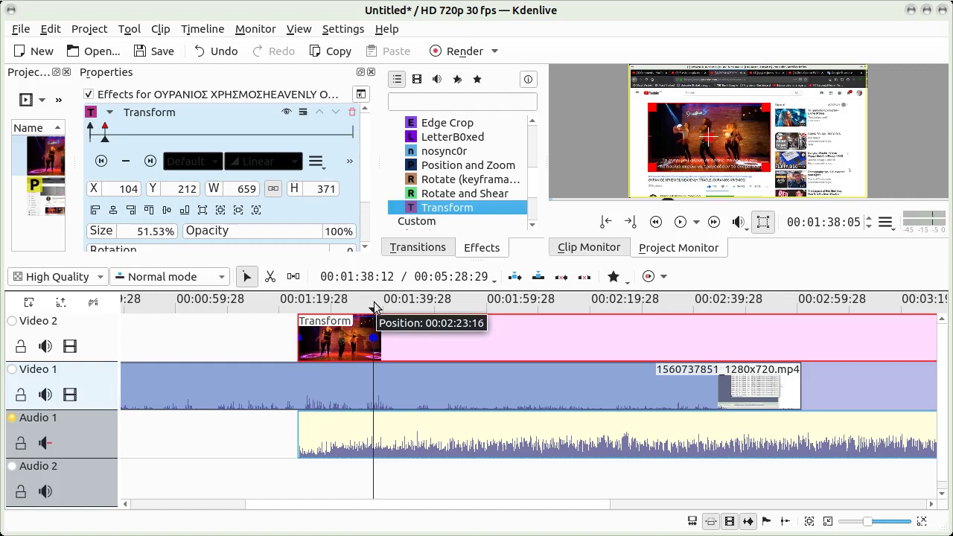
left_click_drag(376, 307, 489, 301)
- Add a Transform keyframe near 1:57 that enlarges the overlay to about 101%
left_click(128, 140)
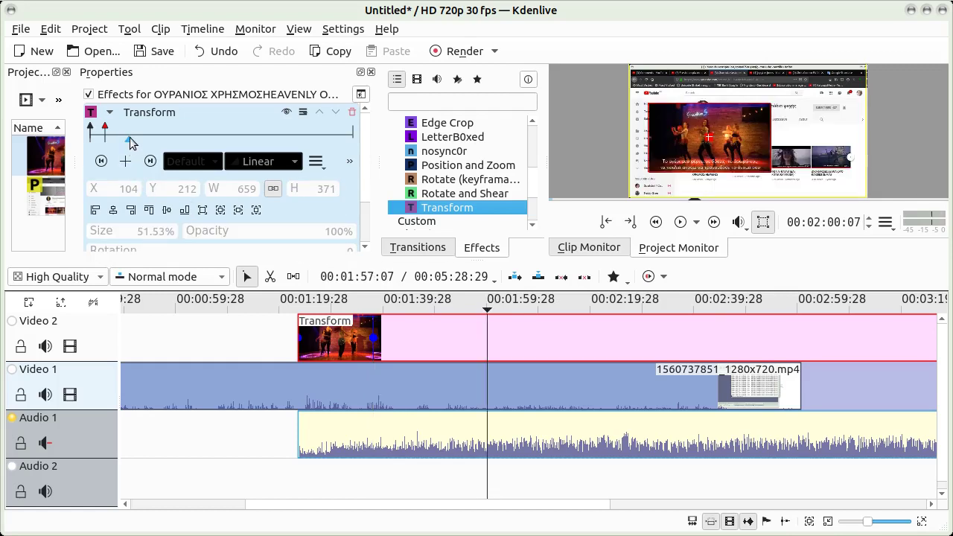
left_click(126, 161)
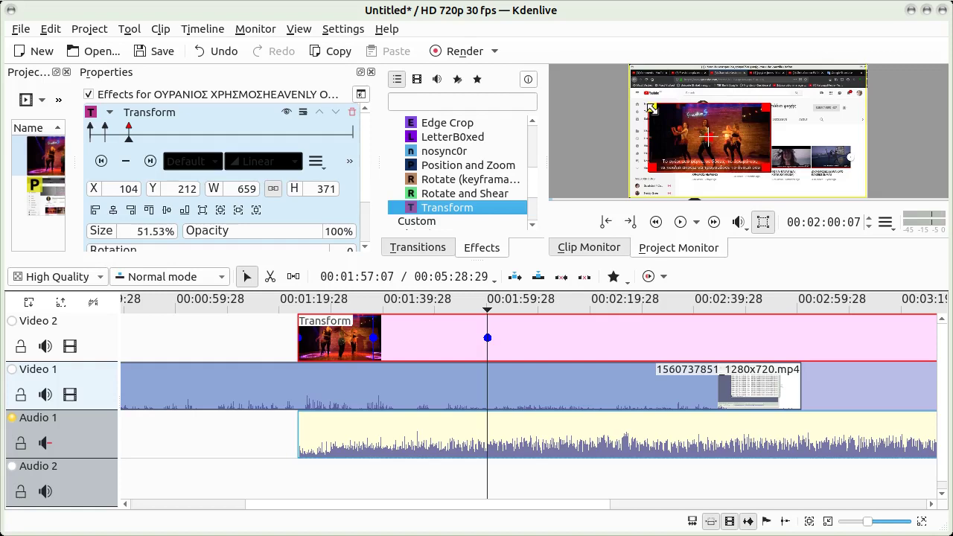
left_click_drag(651, 109, 630, 85)
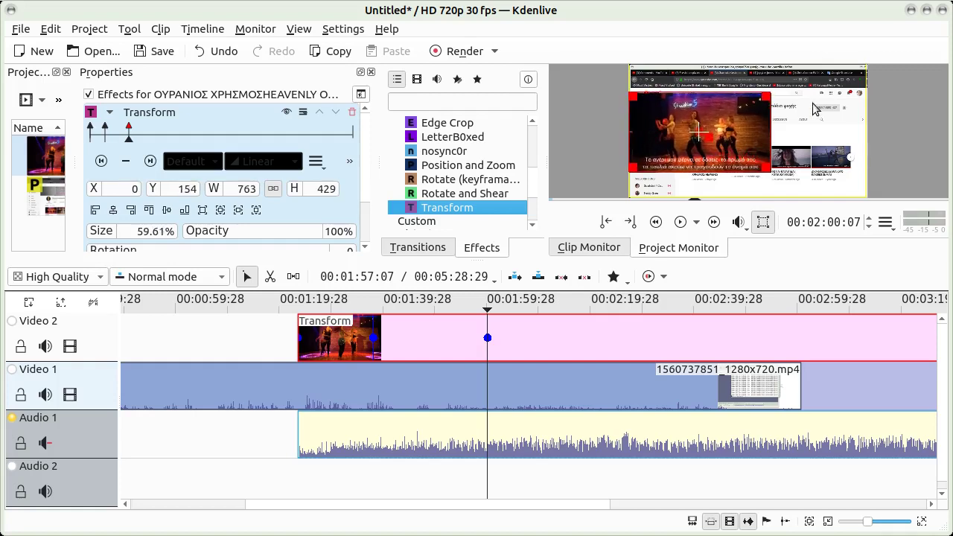
left_click_drag(764, 97, 815, 67)
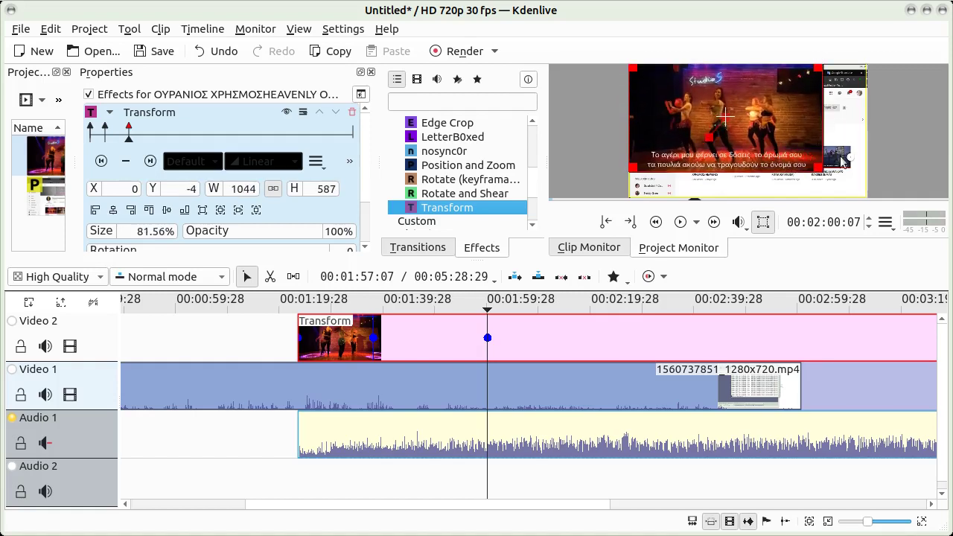
left_click_drag(817, 165, 866, 193)
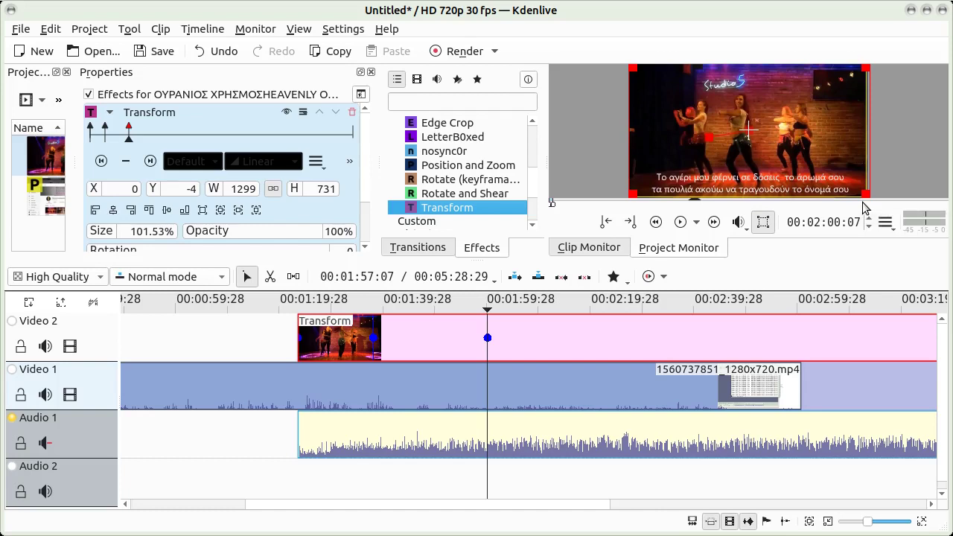
left_click(293, 308)
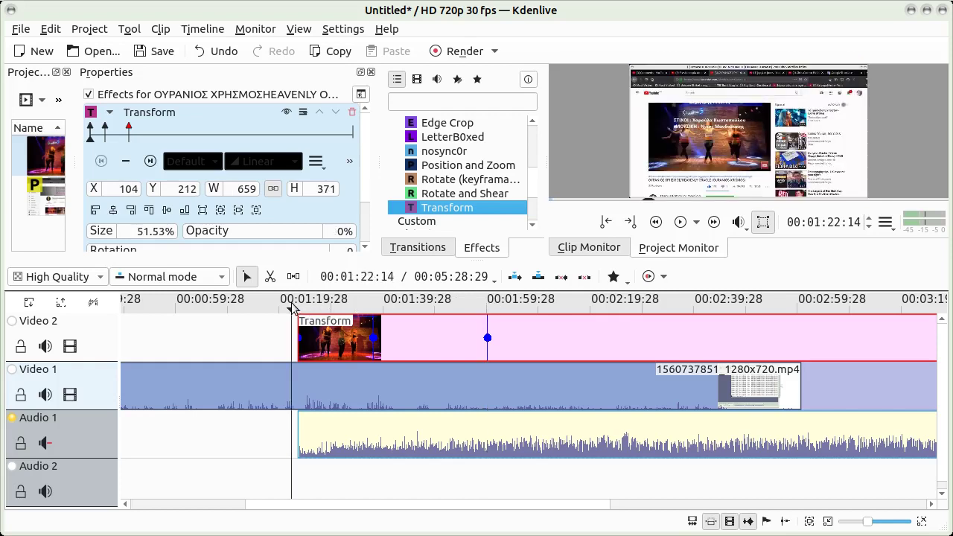
left_click(681, 222)
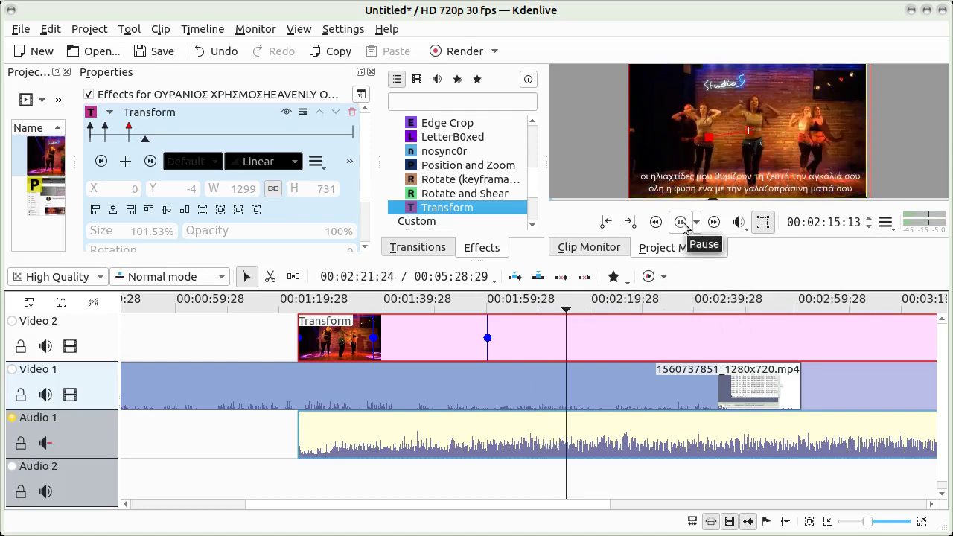
- Add later Transform keyframes and set the last one's opacity to 0%
left_click(577, 312)
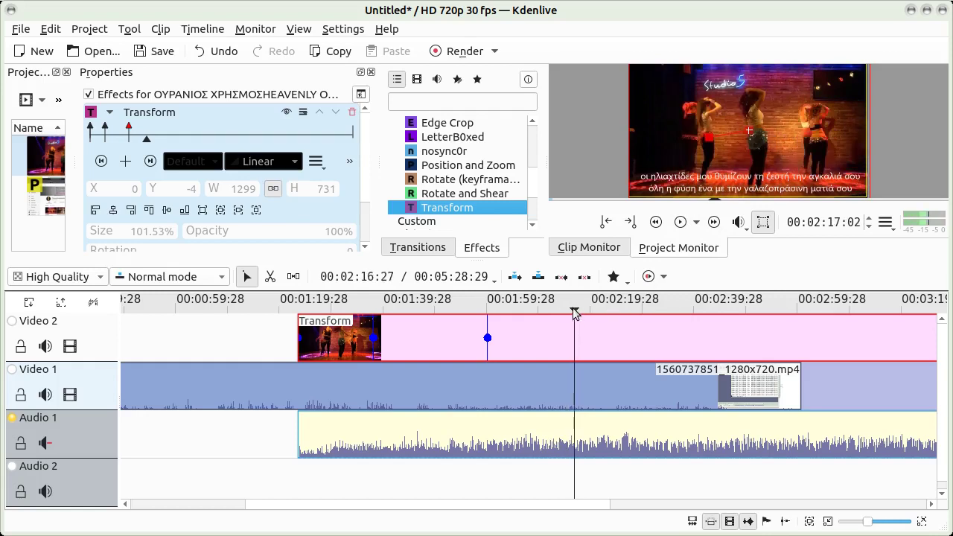
left_click(125, 161)
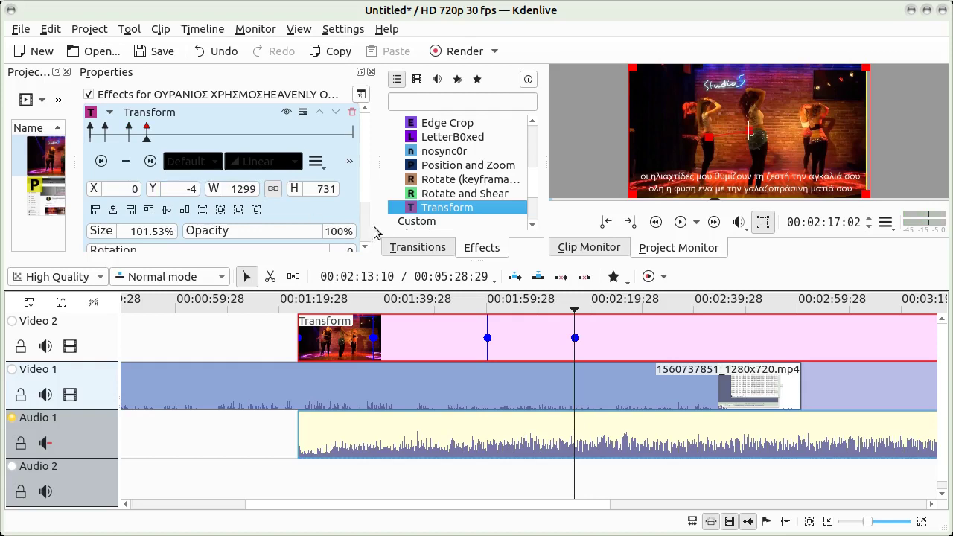
left_click(682, 226)
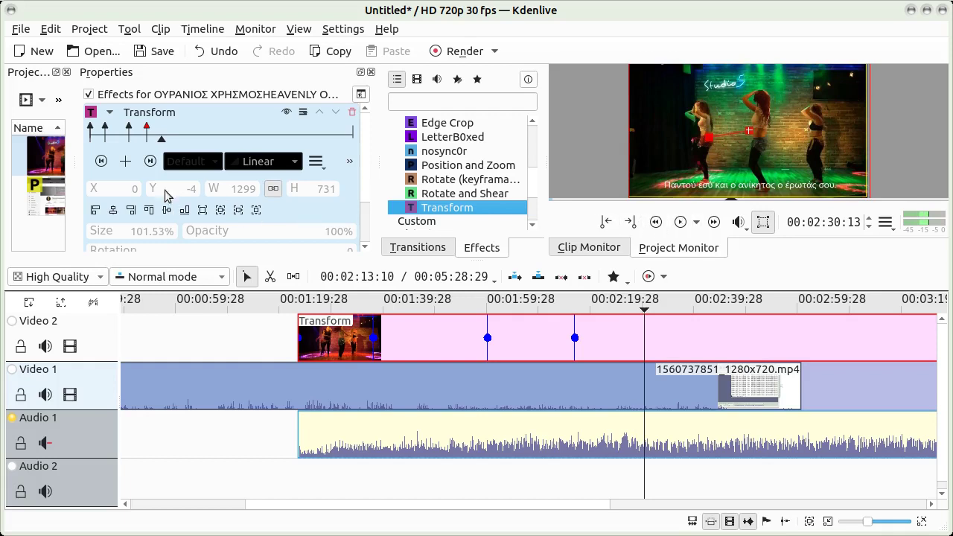
left_click(126, 162)
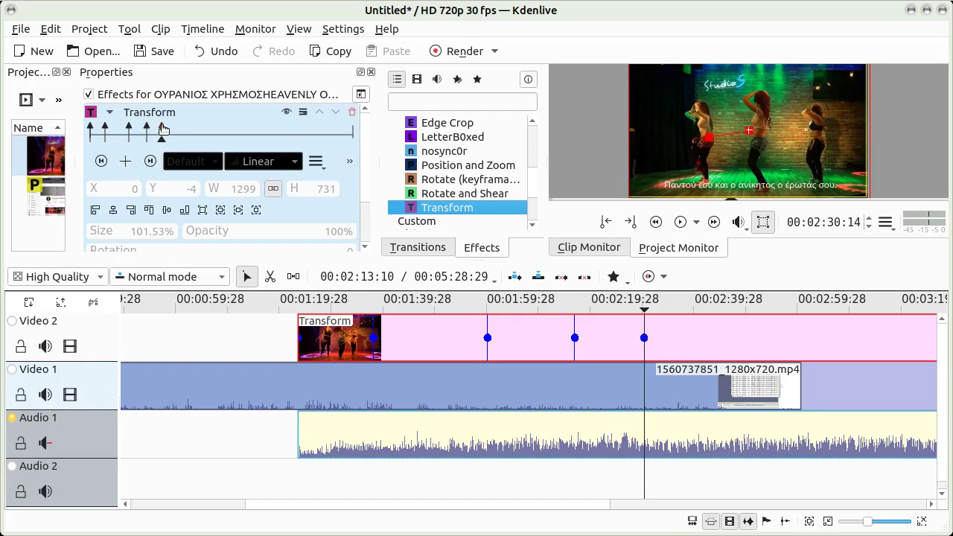
left_click(162, 131)
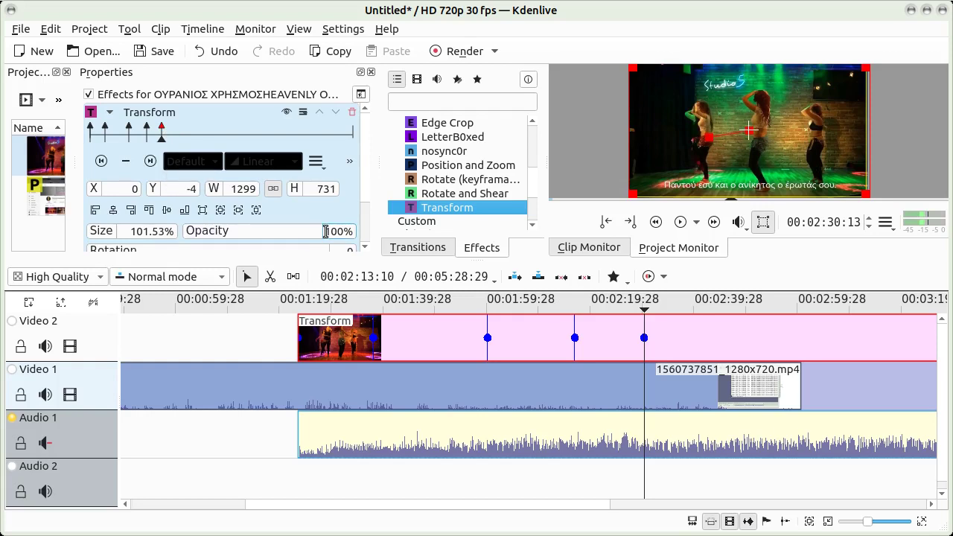
left_click_drag(325, 231, 352, 233)
type("0")
key("Return")
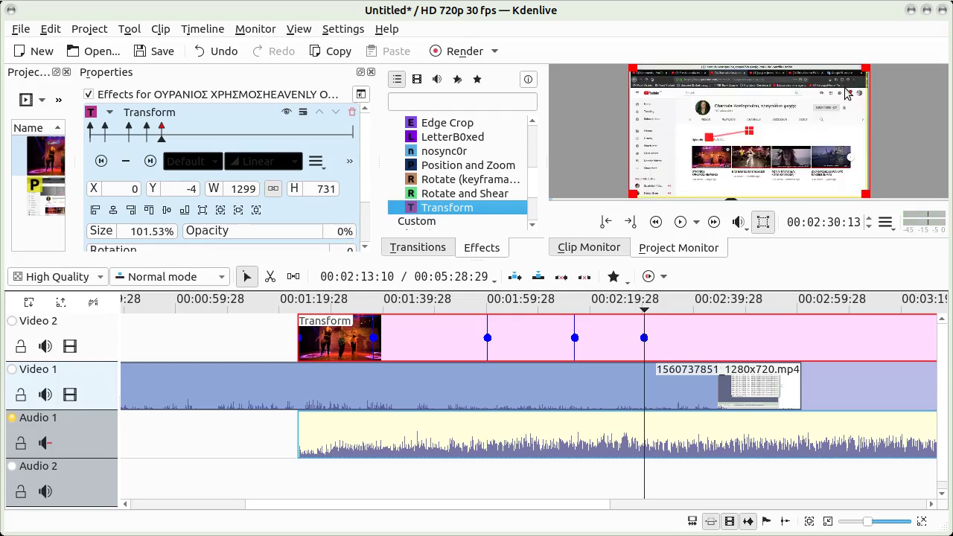
- Play back from about 2:18 with track compositing set to Preview quality
left_click(583, 304)
left_click(683, 222)
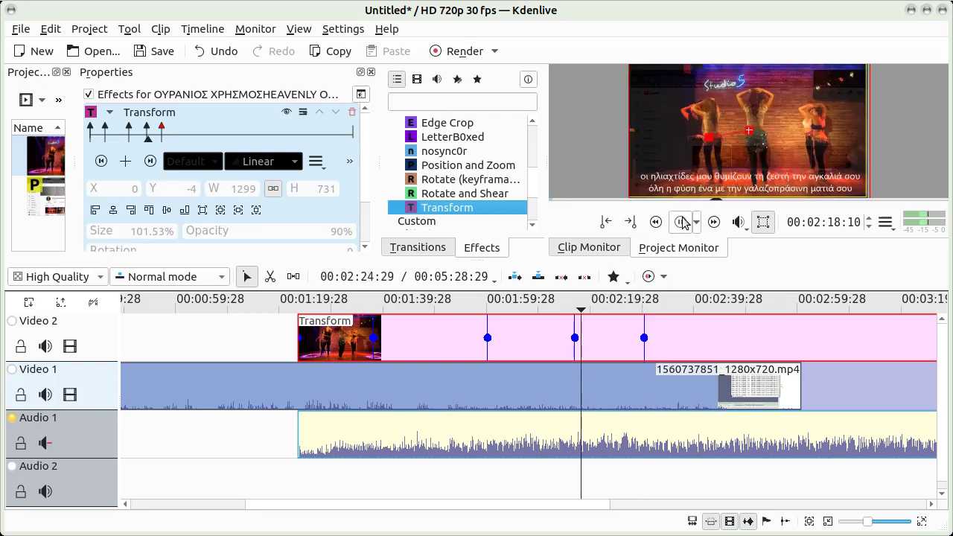
left_click(57, 276)
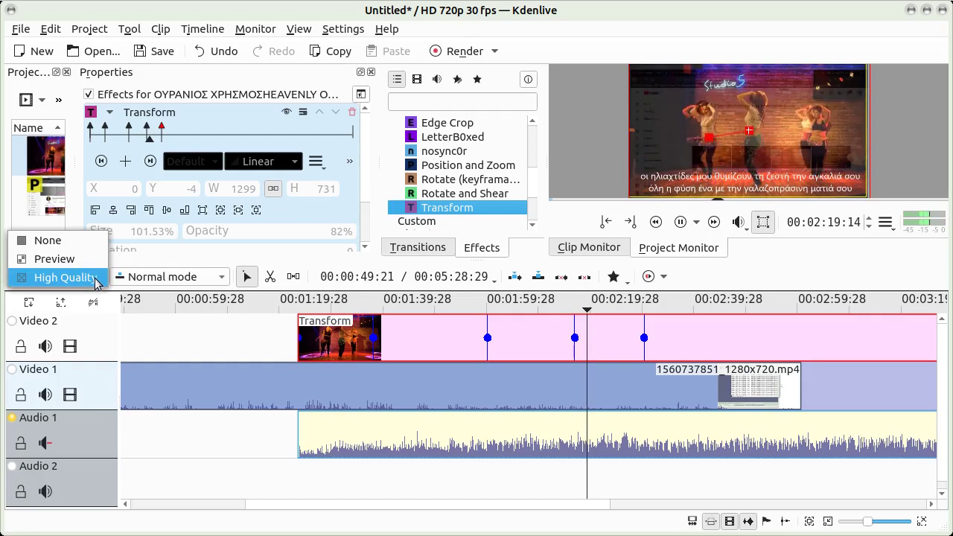
left_click(54, 258)
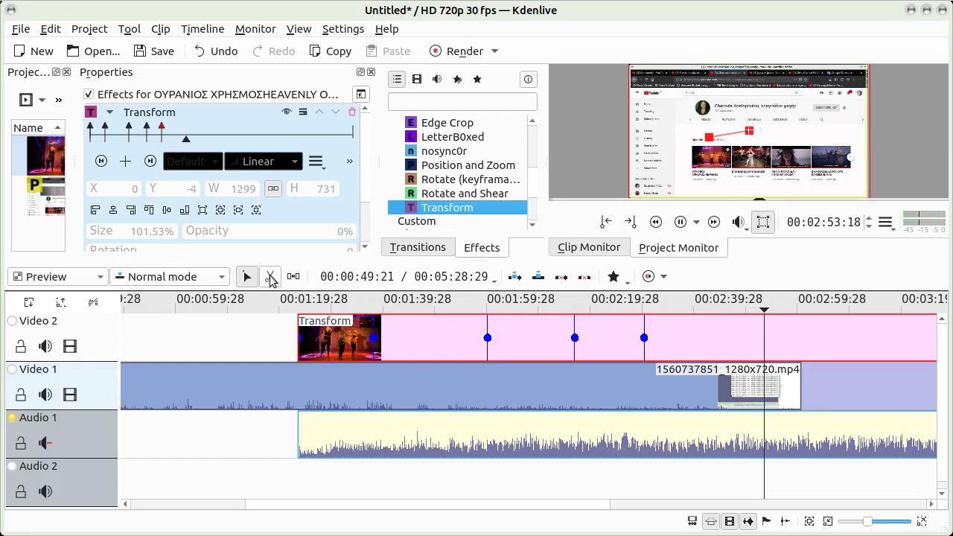
- Cut the Video 2 music video clip near 2:50 with the Razor and delete its tail
left_click(270, 276)
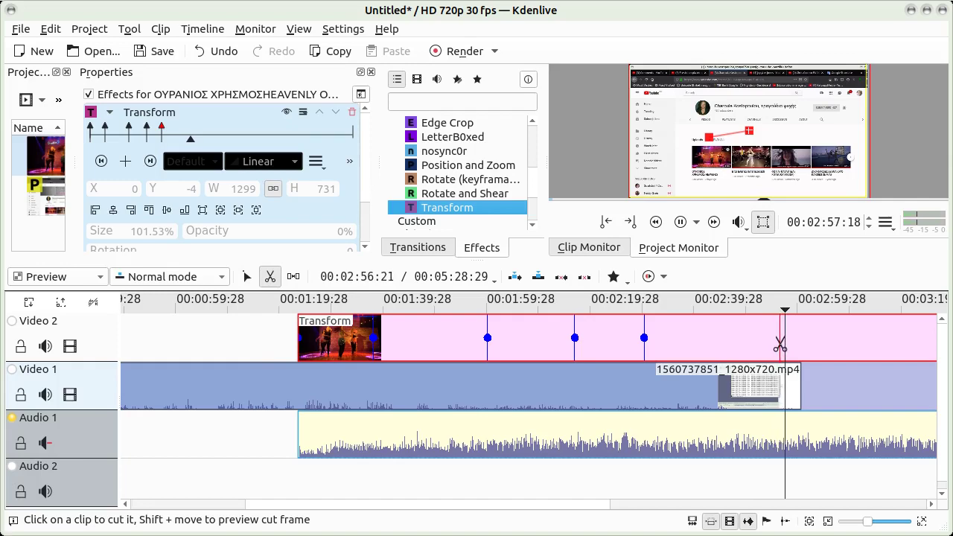
left_click(780, 343)
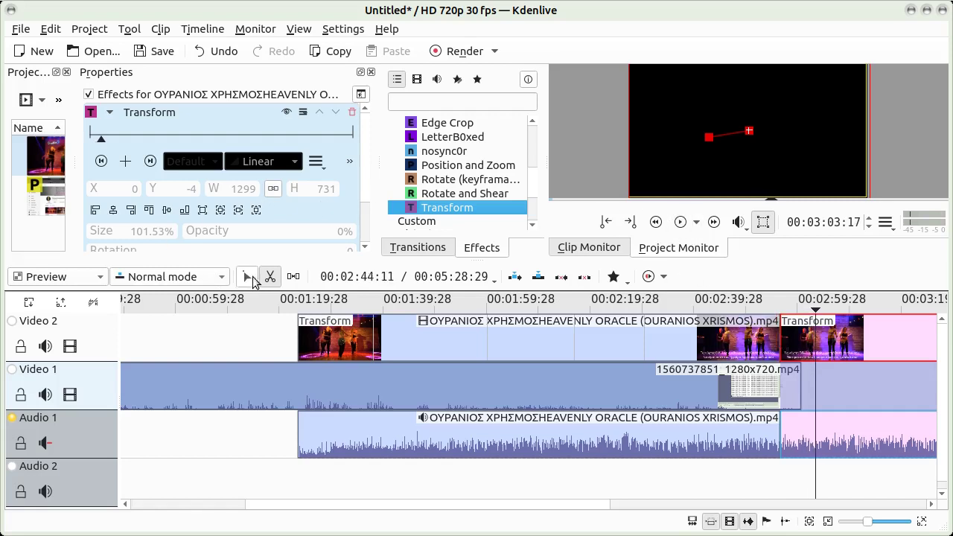
left_click(246, 277)
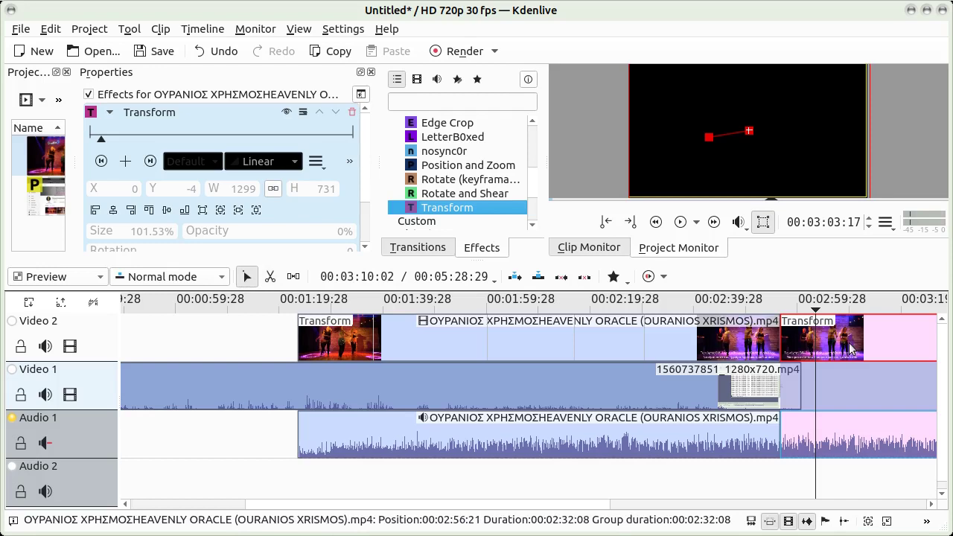
key("Delete")
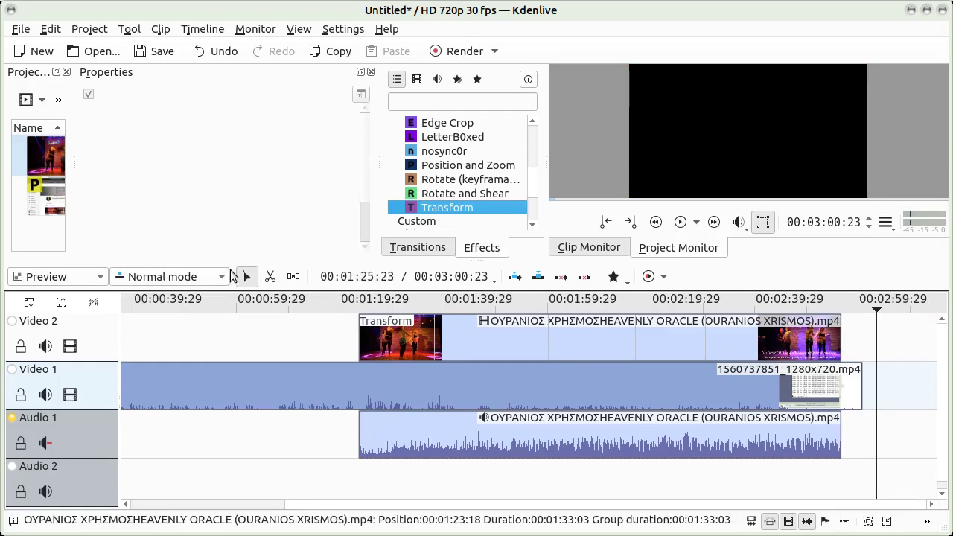
- Cut the end of the Video 1 YouTube capture and delete the leftover piece
left_click(270, 277)
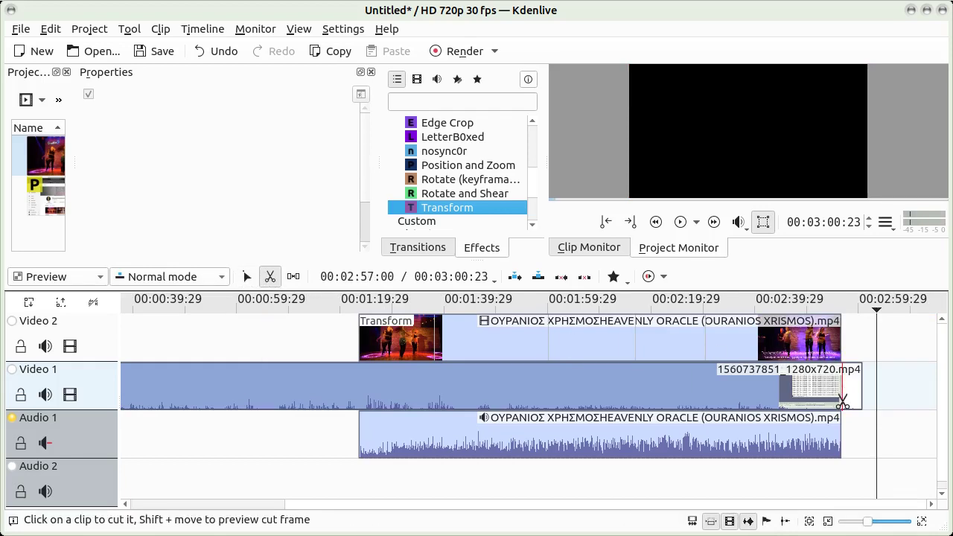
left_click(841, 402)
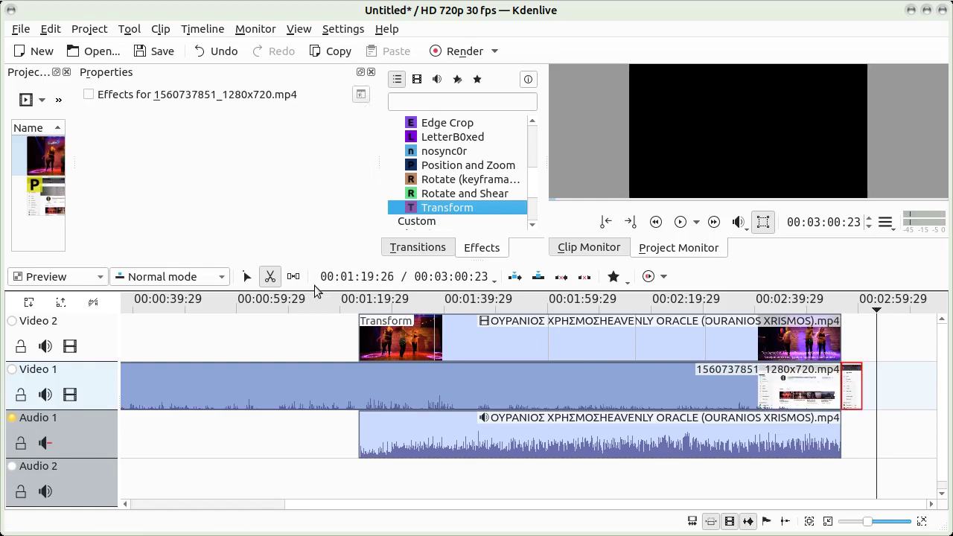
key("Delete")
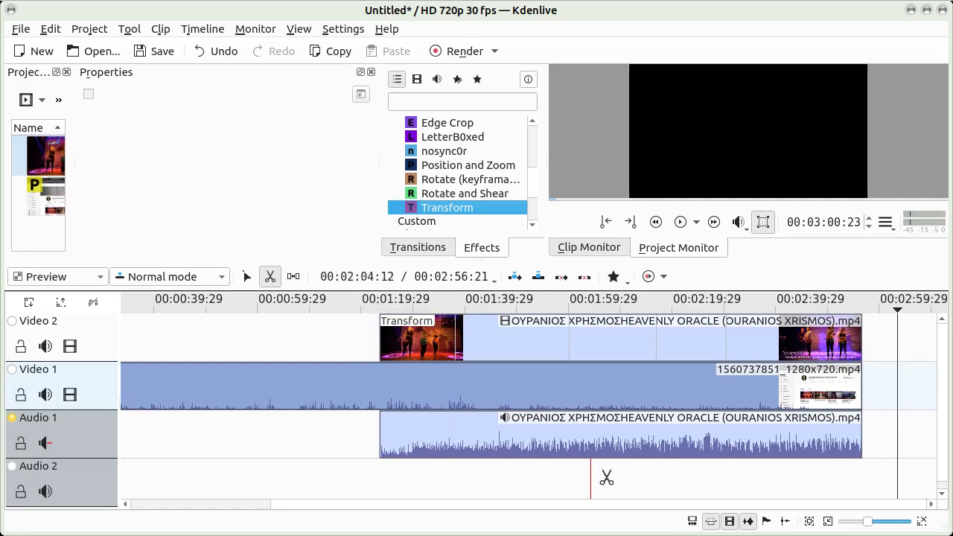
left_click(849, 525)
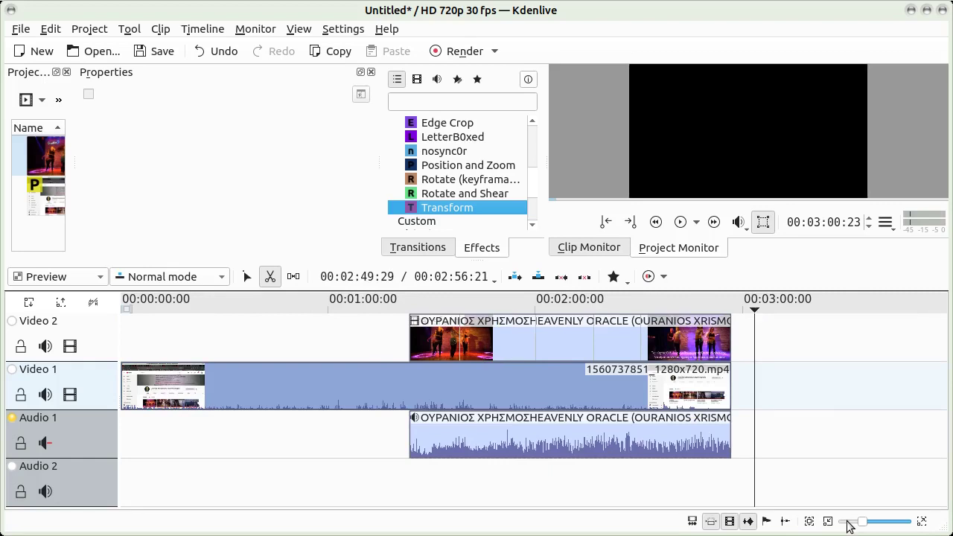
mouse_move(863, 525)
left_mouse_down()
mouse_move(851, 527)
mouse_move(860, 525)
left_mouse_up()
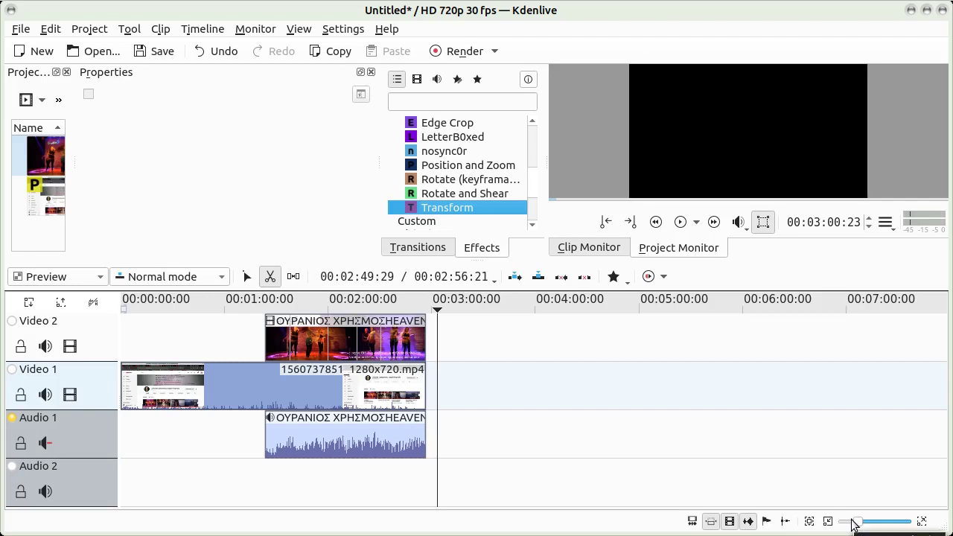
left_click(131, 307)
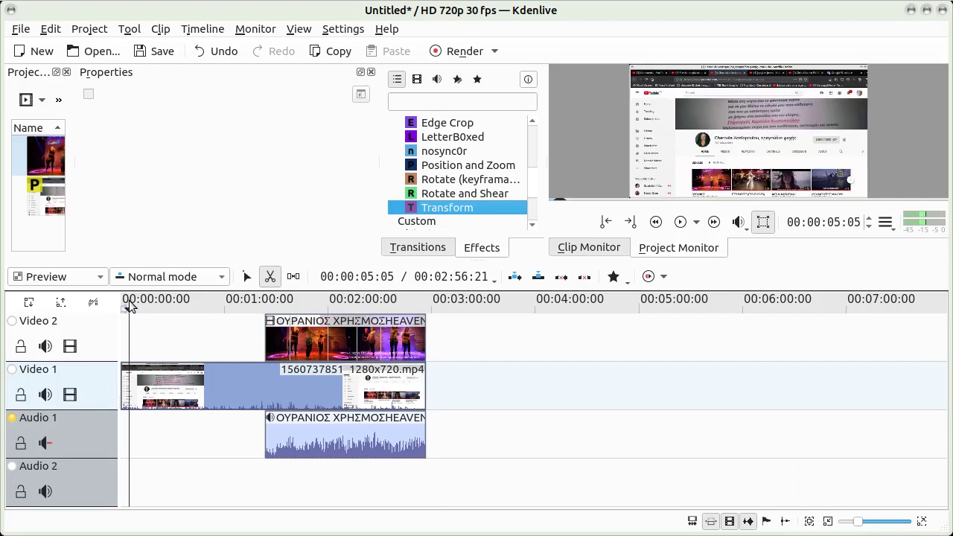
left_click(681, 222)
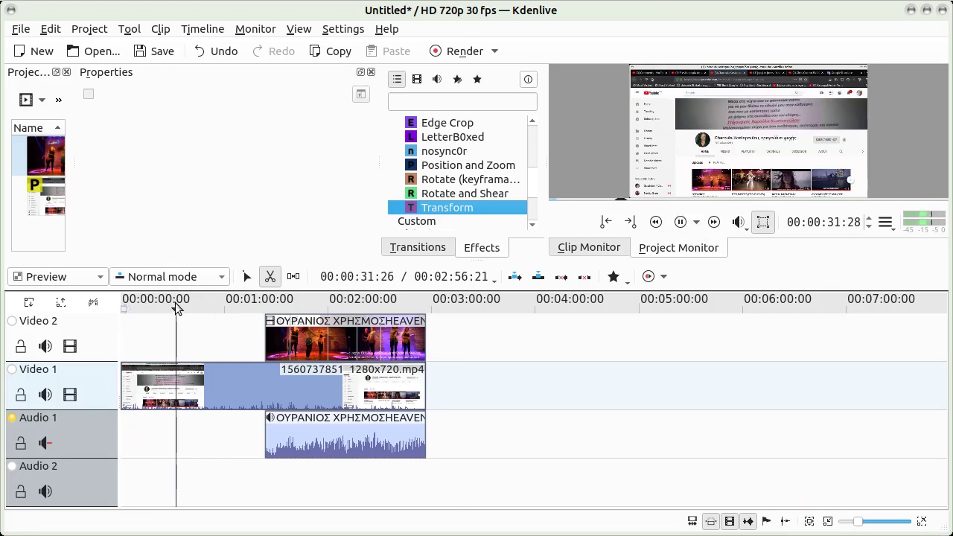
left_click(214, 303)
left_click(249, 308)
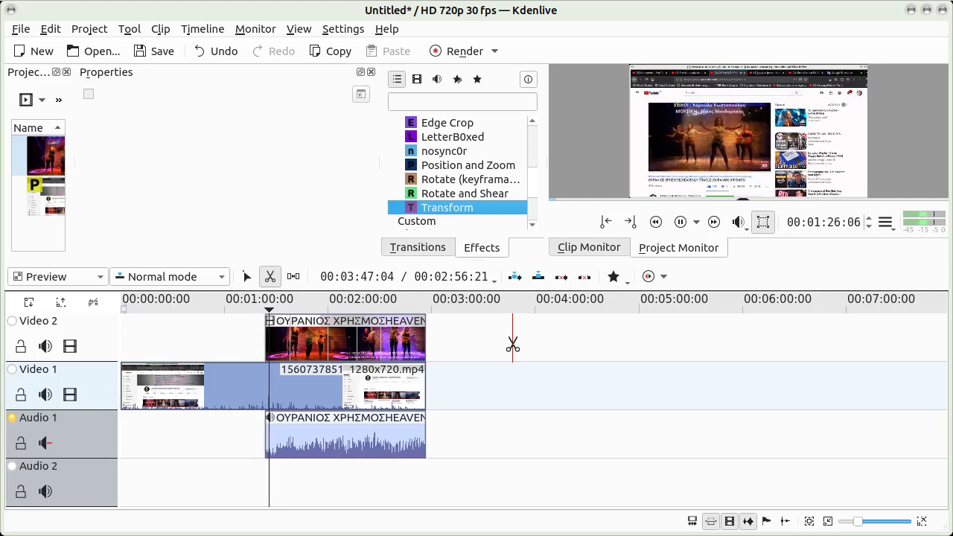
left_click(303, 308)
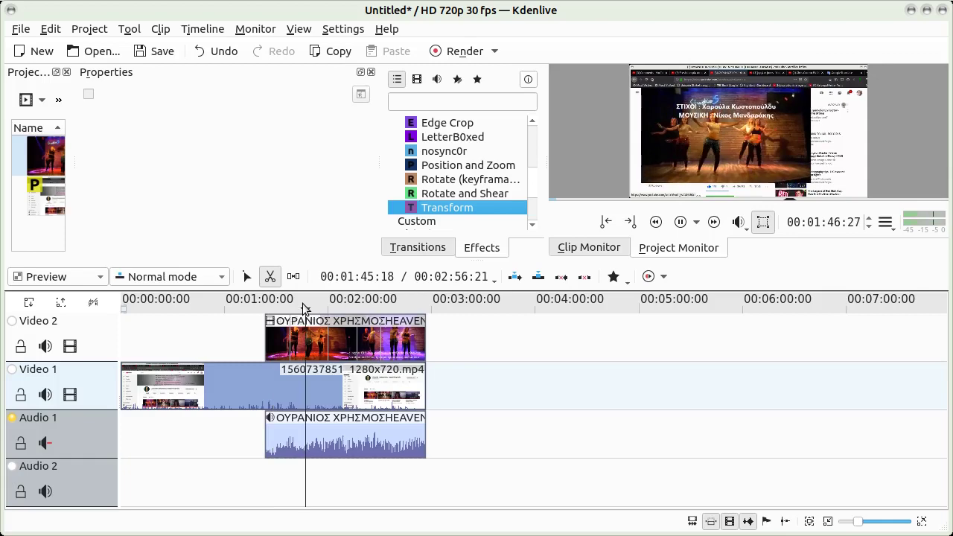
left_click(359, 307)
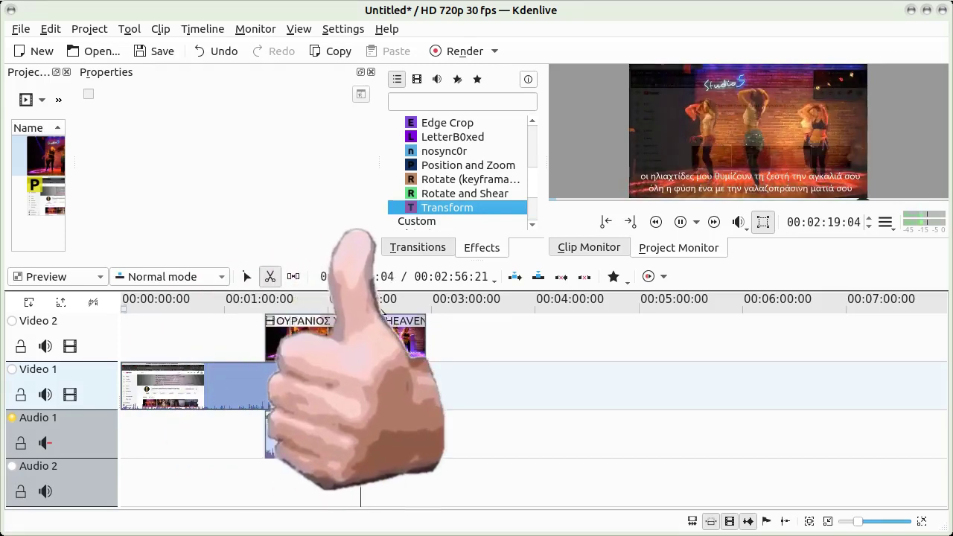
left_click(380, 307)
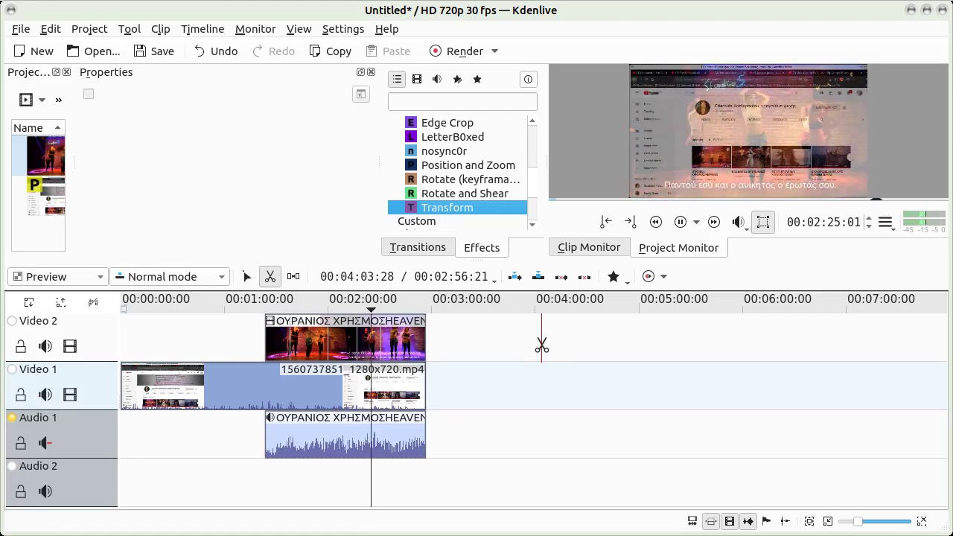
left_click(680, 222)
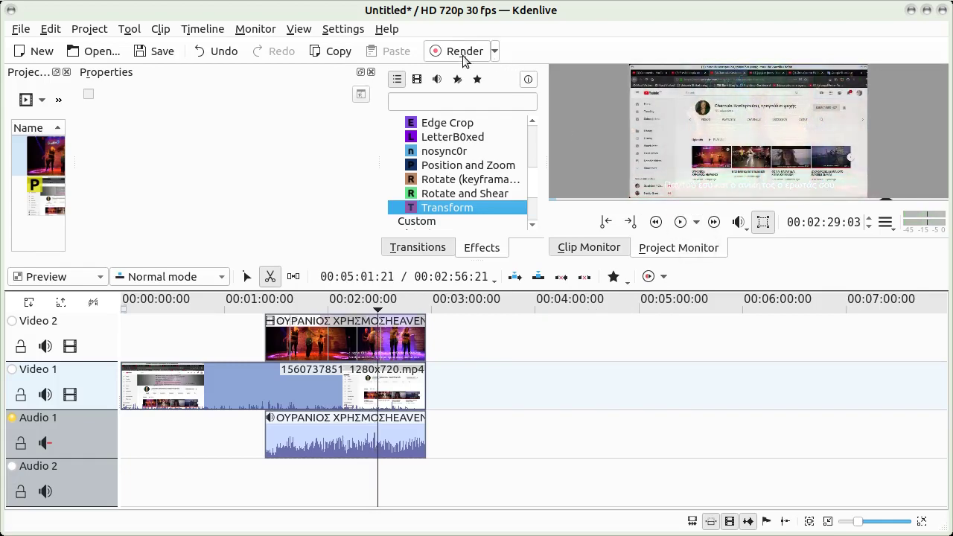
- Open the Render dialog and switch track compositing back to High Quality
left_click(464, 56)
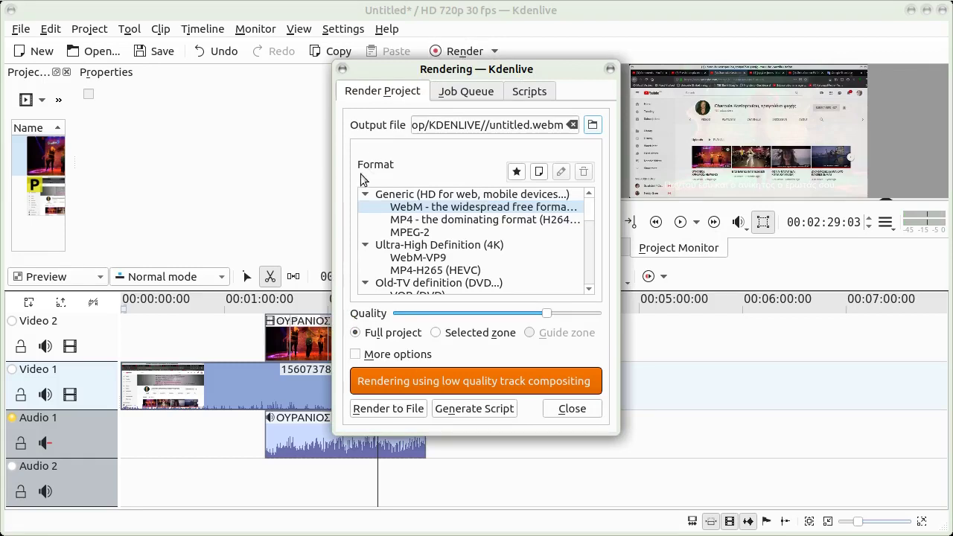
left_click(100, 277)
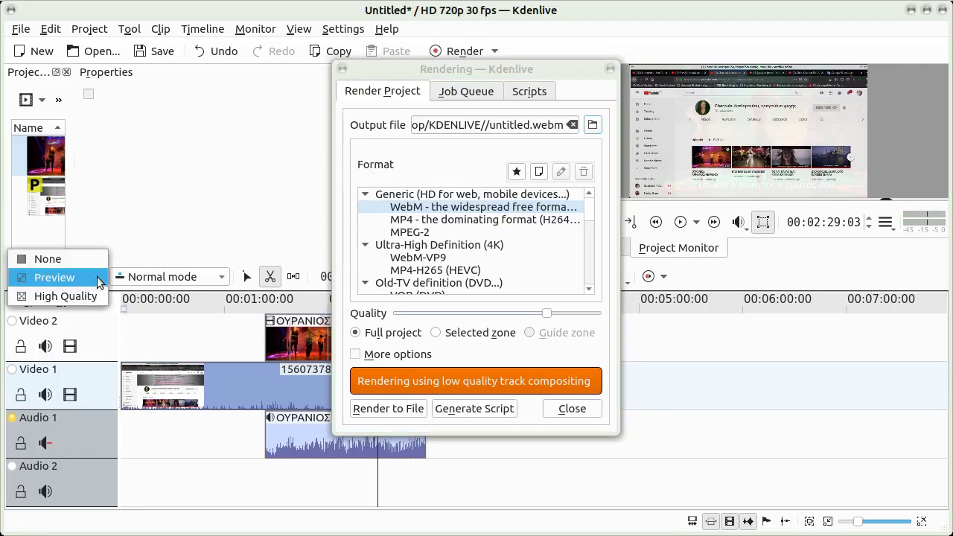
left_click(88, 296)
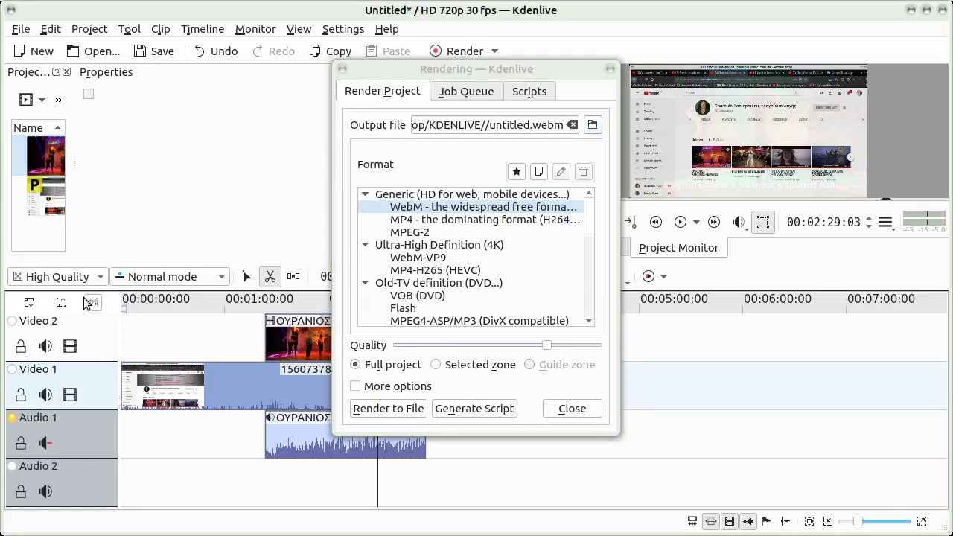